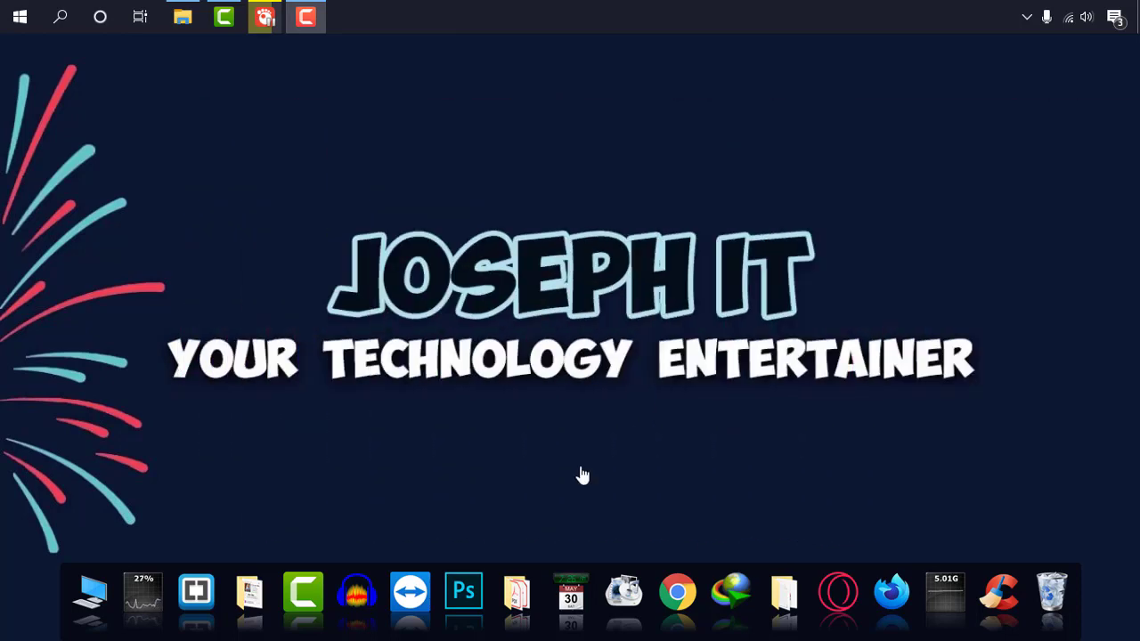
# Step: Launch Chrome and load vocalremover.org in a new tab
pyautogui.click(685, 591)
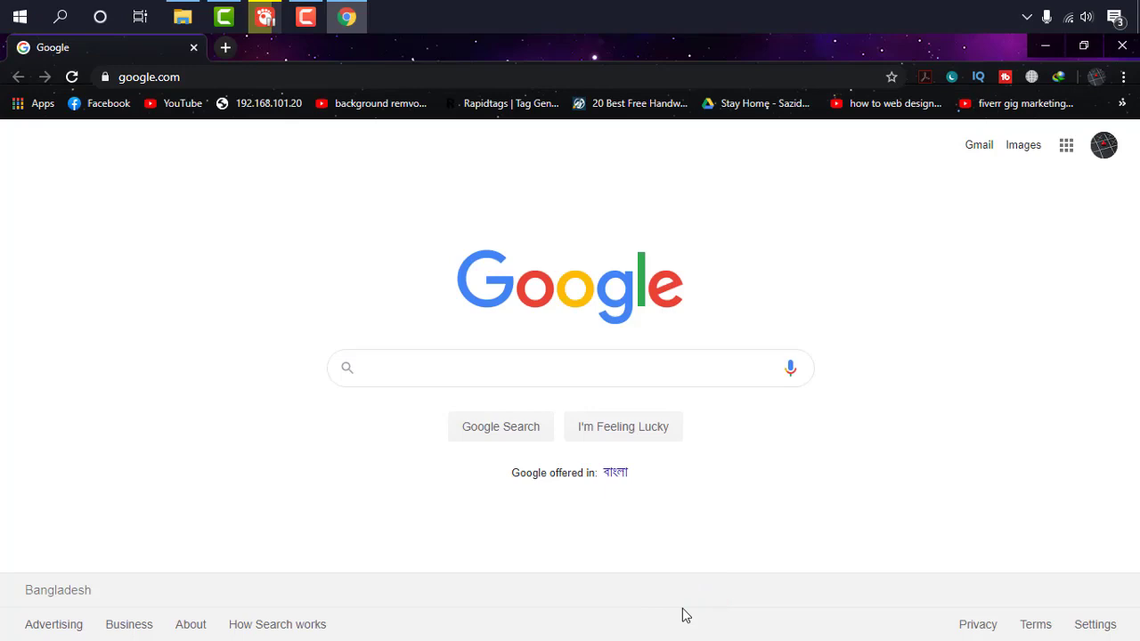
pyautogui.click(225, 47)
pyautogui.click(257, 77)
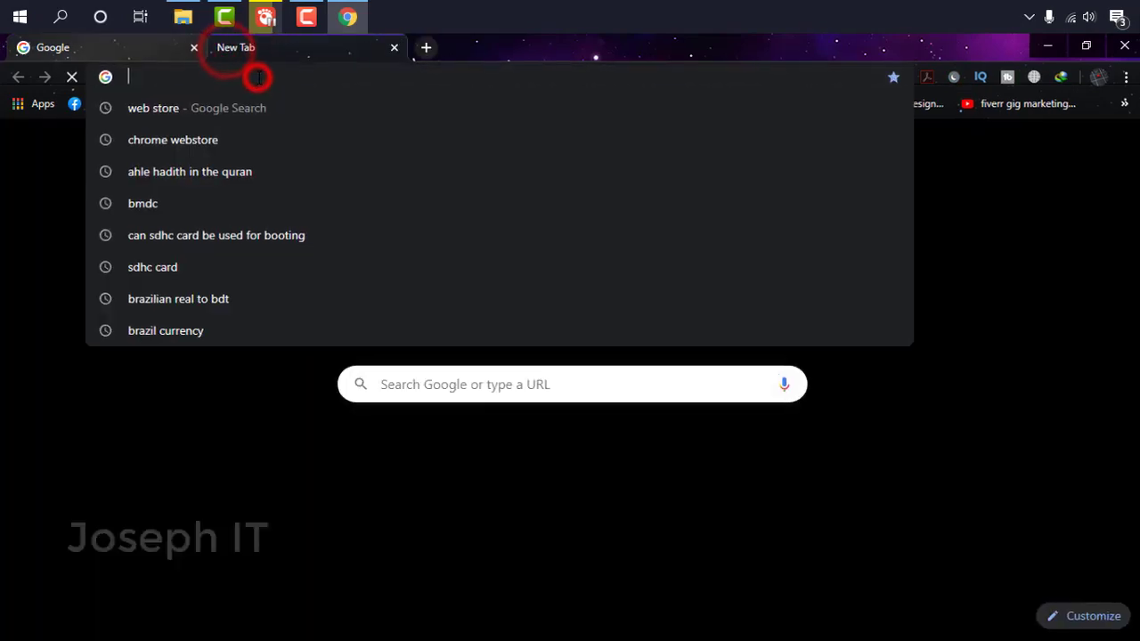
pyautogui.write('vocal')
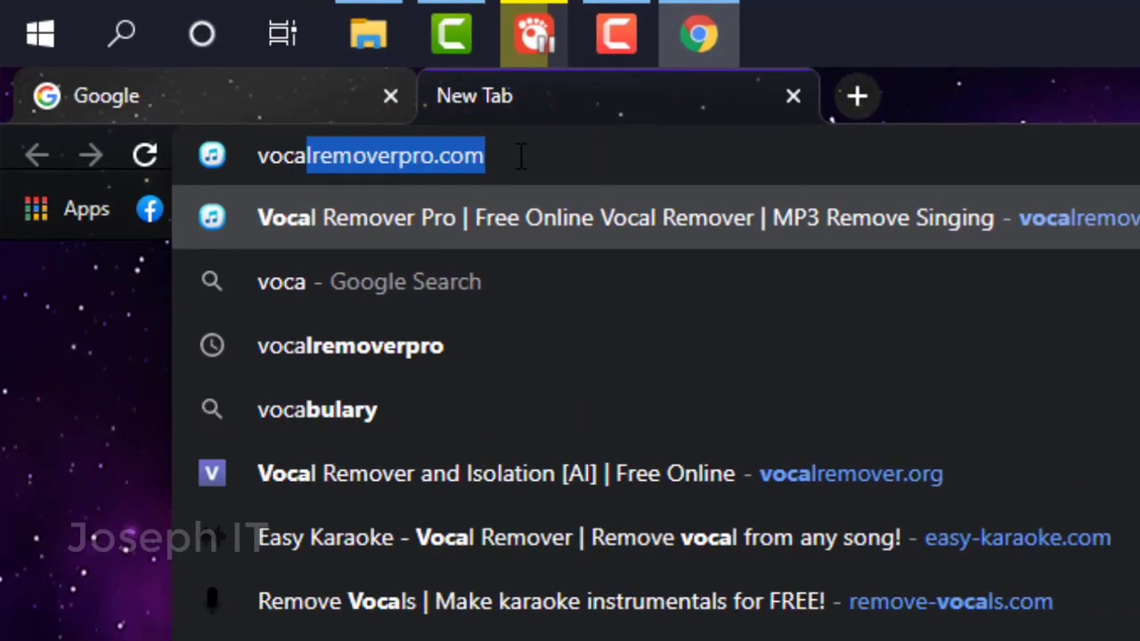
pyautogui.write('remover')
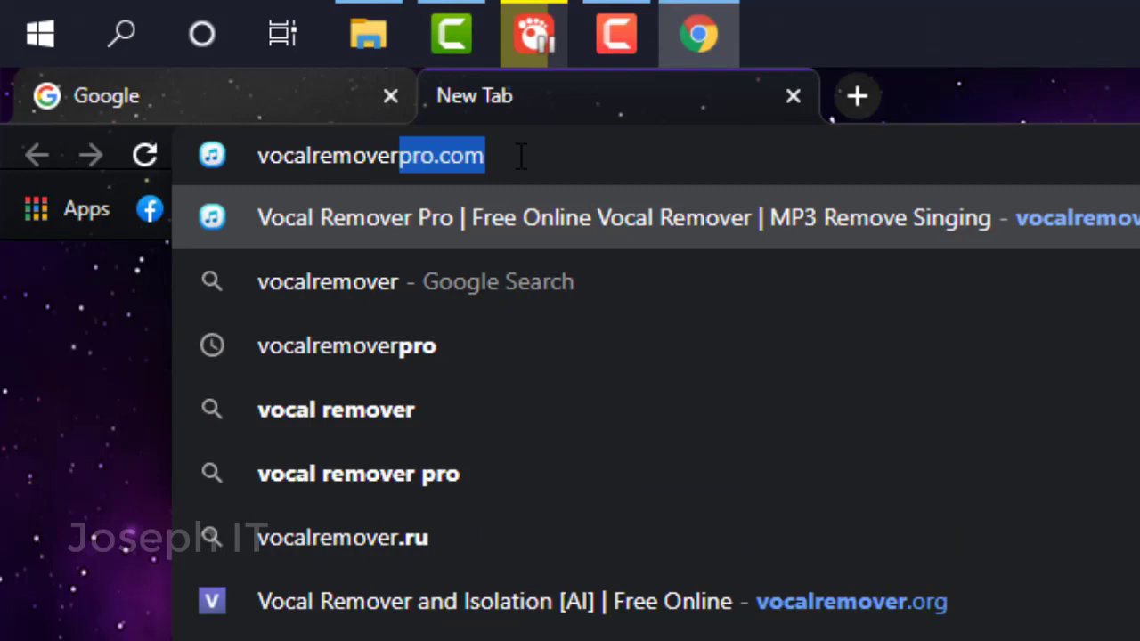
pyautogui.write('.0')
pyautogui.press('BackSpace')
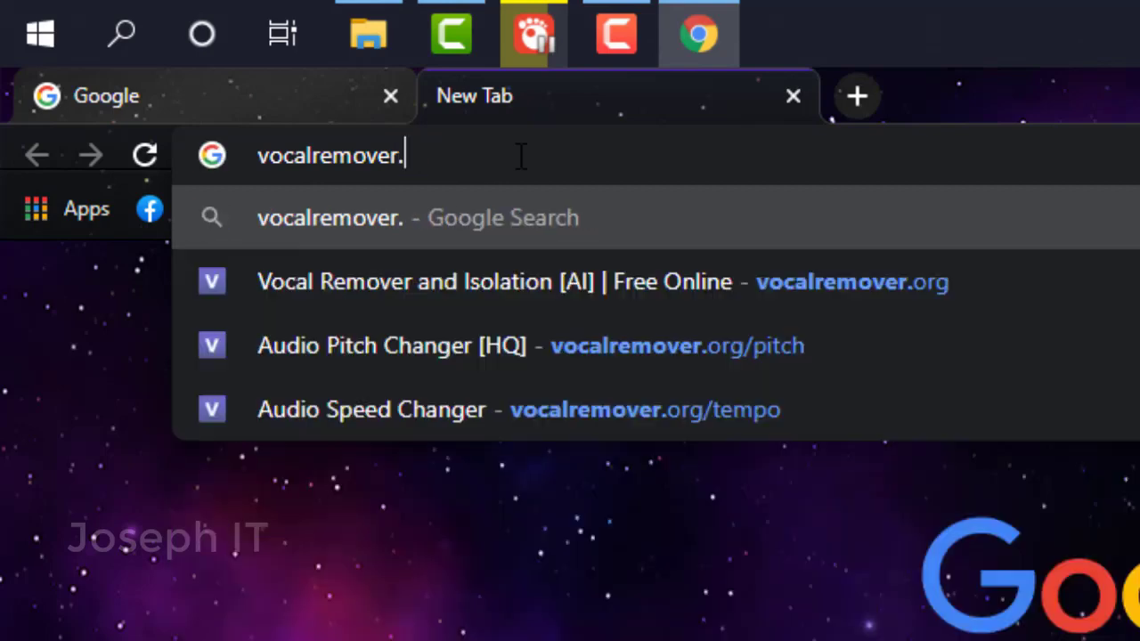
pyautogui.write('org')
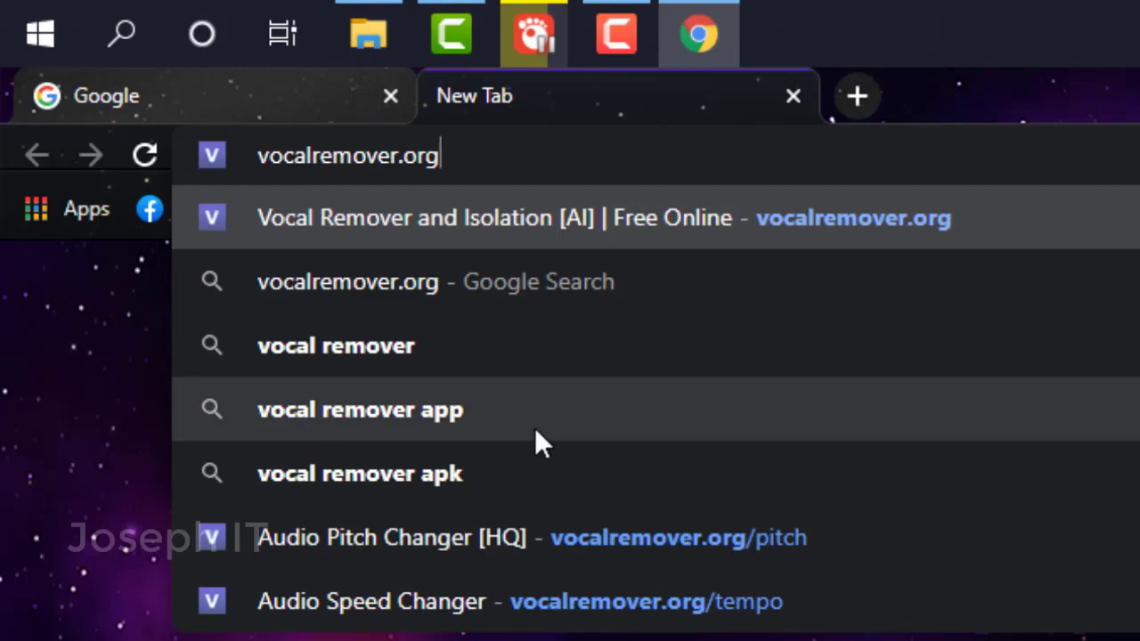
pyautogui.press('Return')
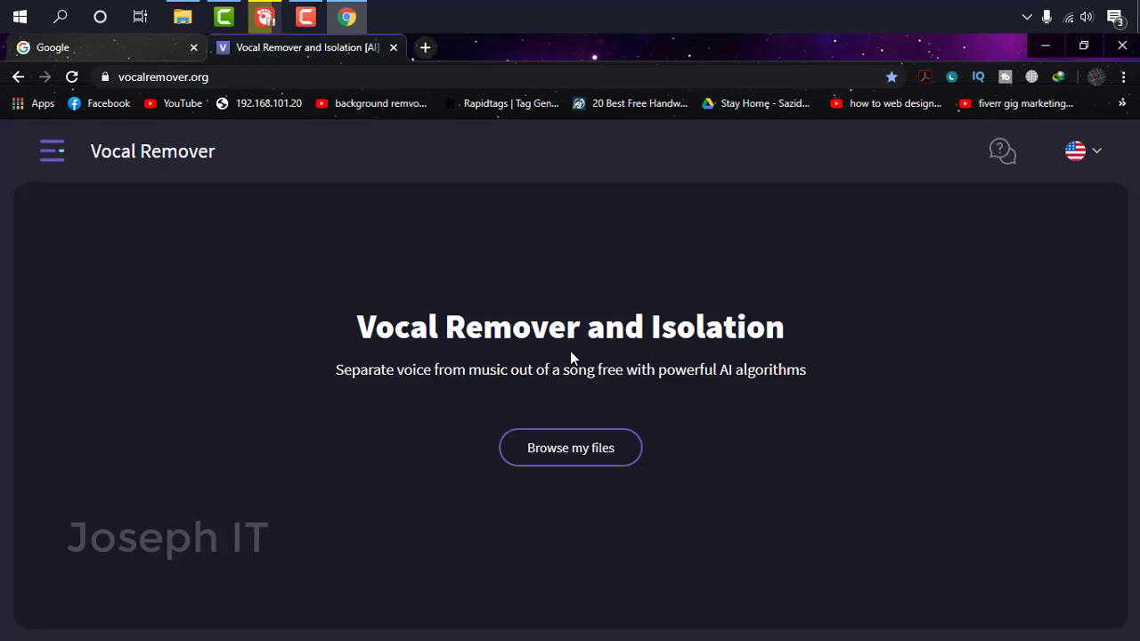
# Step: Bring back the Audio tracks folder window and shift it left over the page
pyautogui.moveTo(184, 20)
pyautogui.click(201, 68)
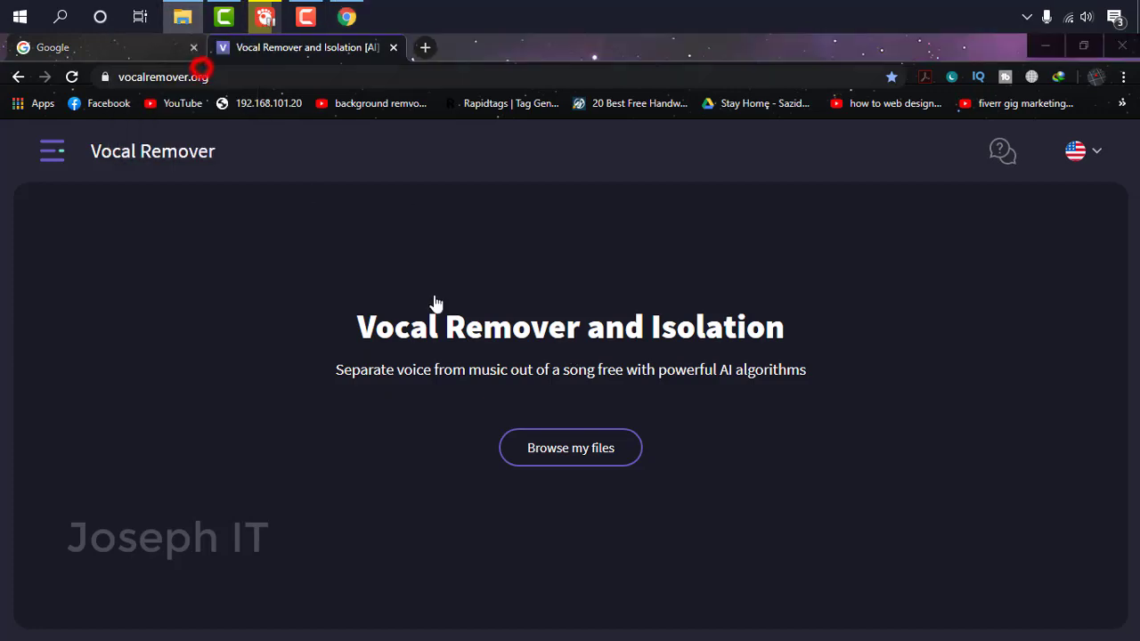
pyautogui.moveTo(777, 69); pyautogui.dragTo(674, 66)
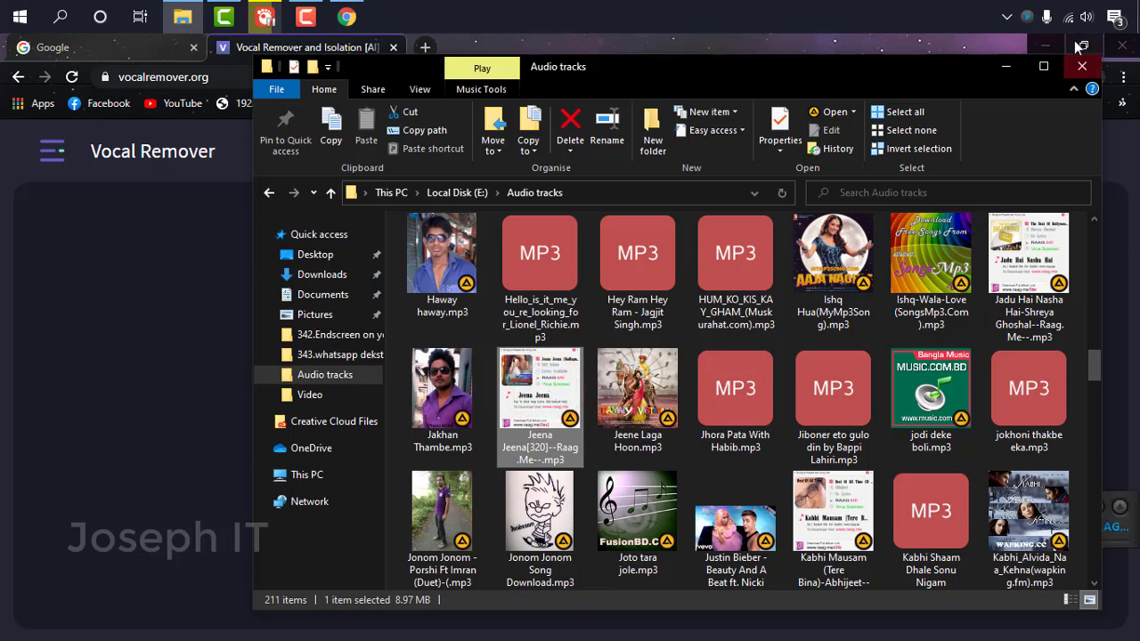
pyautogui.click(1007, 17)
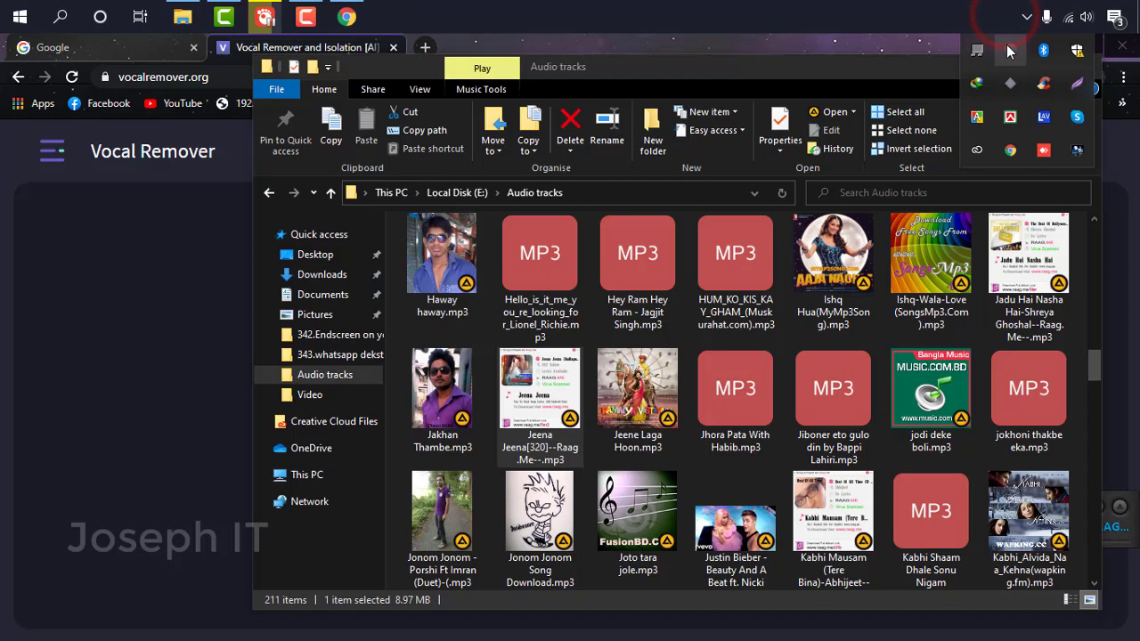
pyautogui.moveTo(1121, 509); pyautogui.dragTo(855, 499)
pyautogui.click(602, 481)
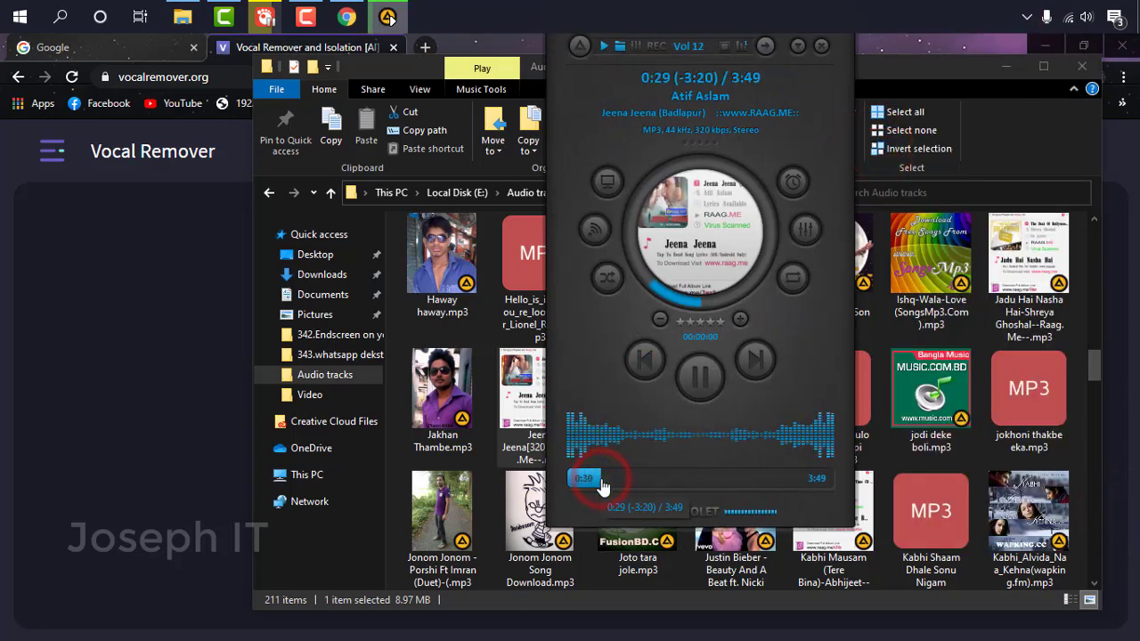
pyautogui.click(649, 481)
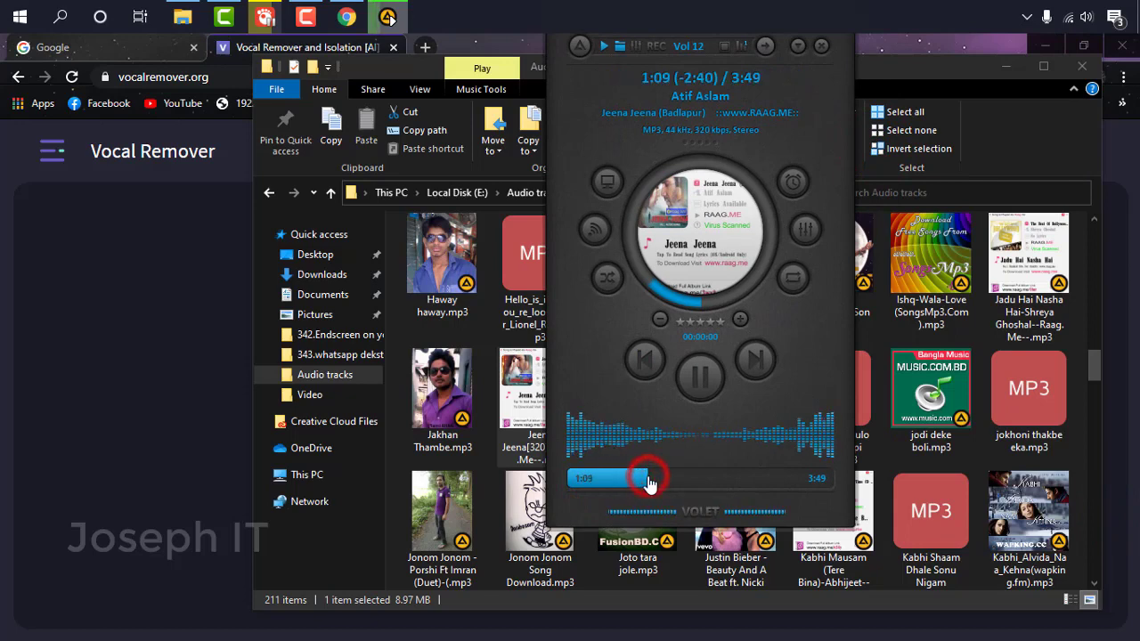
pyautogui.click(750, 479)
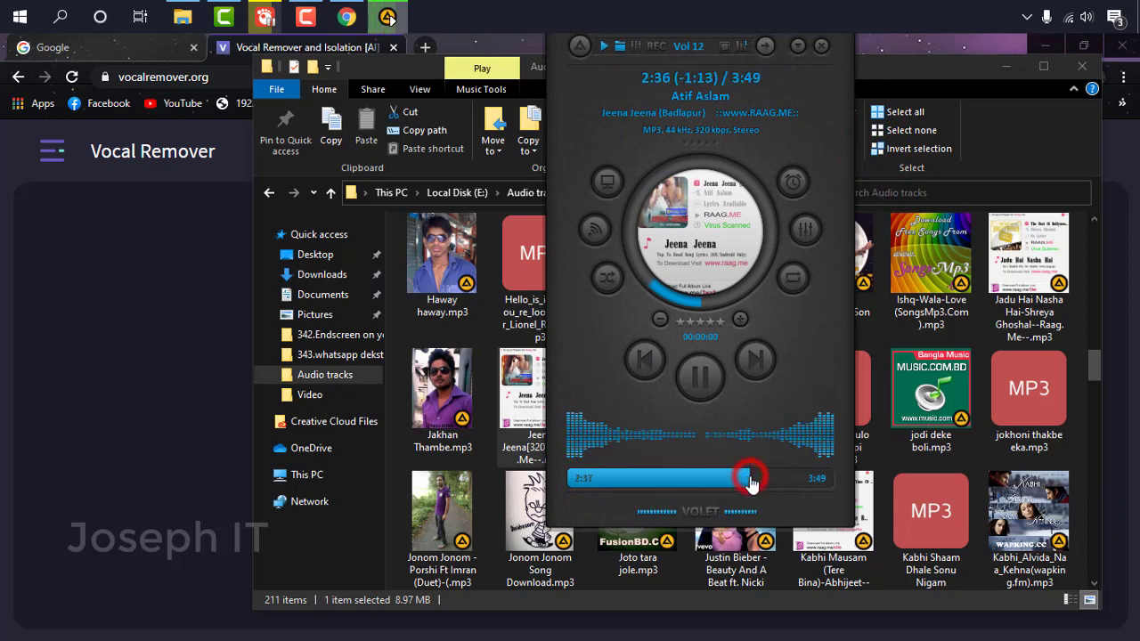
pyautogui.click(701, 383)
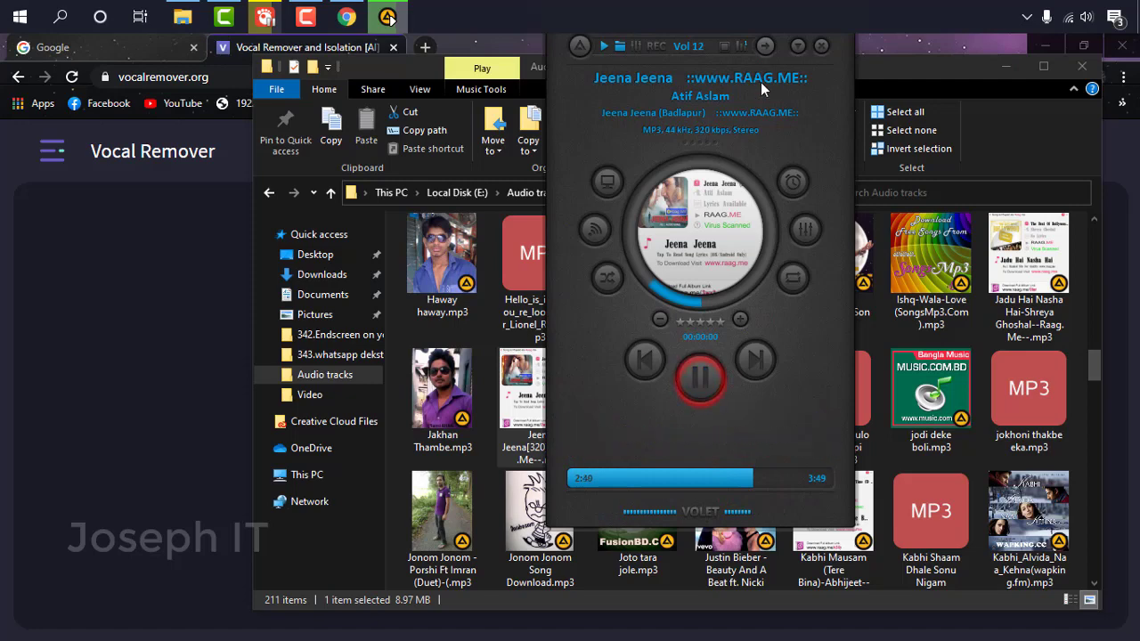
pyautogui.click(797, 49)
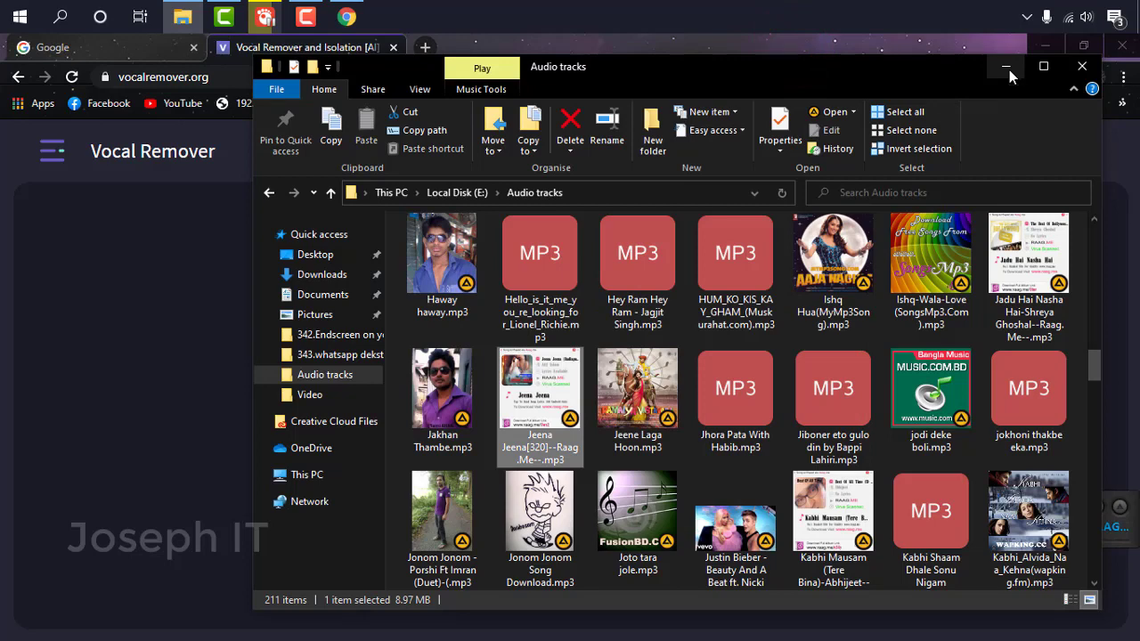
# Step: Move the Audio tracks window right and drop the Jeena Jeena[320]--Raag.Me-- mp3 onto the page for separation
pyautogui.click(1009, 69)
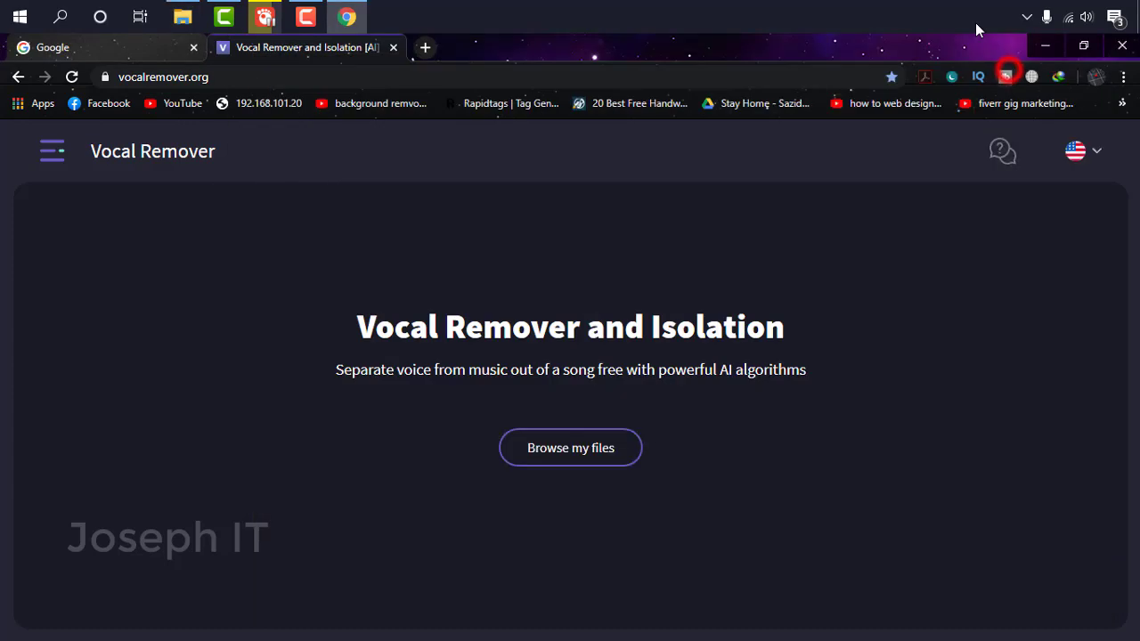
pyautogui.click(182, 17)
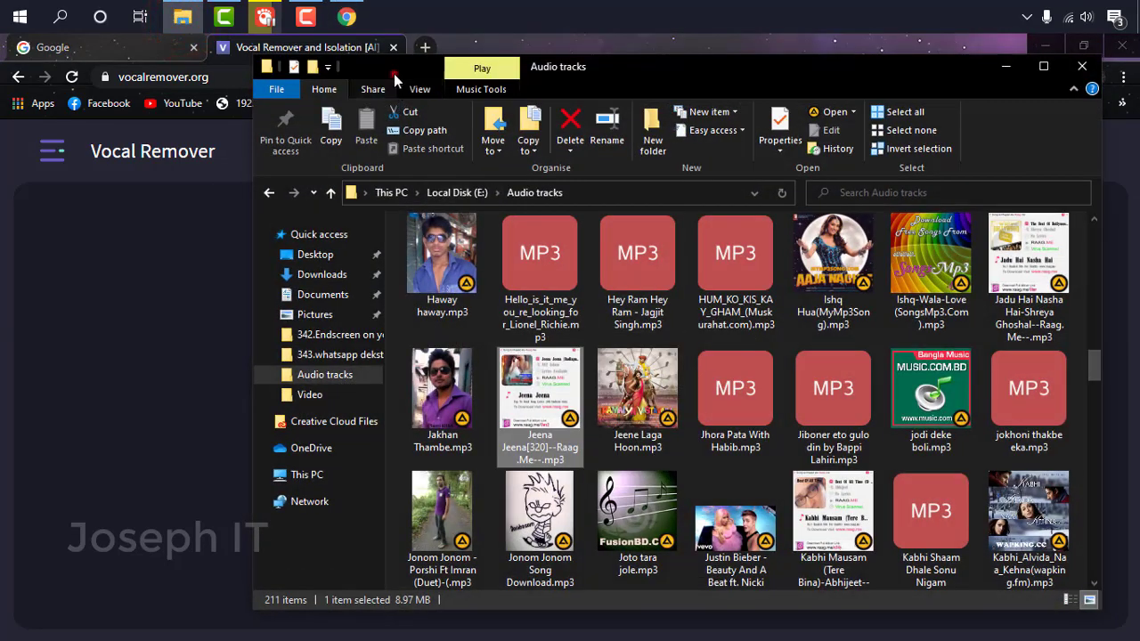
pyautogui.moveTo(394, 69); pyautogui.dragTo(783, 83)
pyautogui.moveTo(909, 459); pyautogui.dragTo(520, 428)
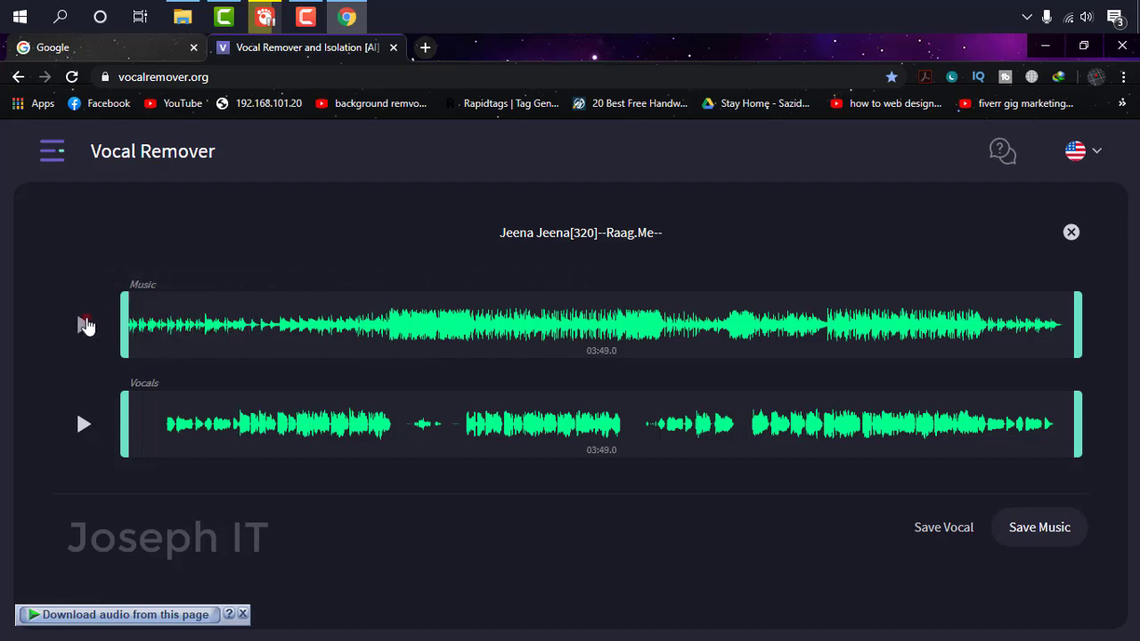
# Step: Preview the Music track from about 00:20 through 03:09, then stop it
pyautogui.click(83, 324)
pyautogui.click(213, 325)
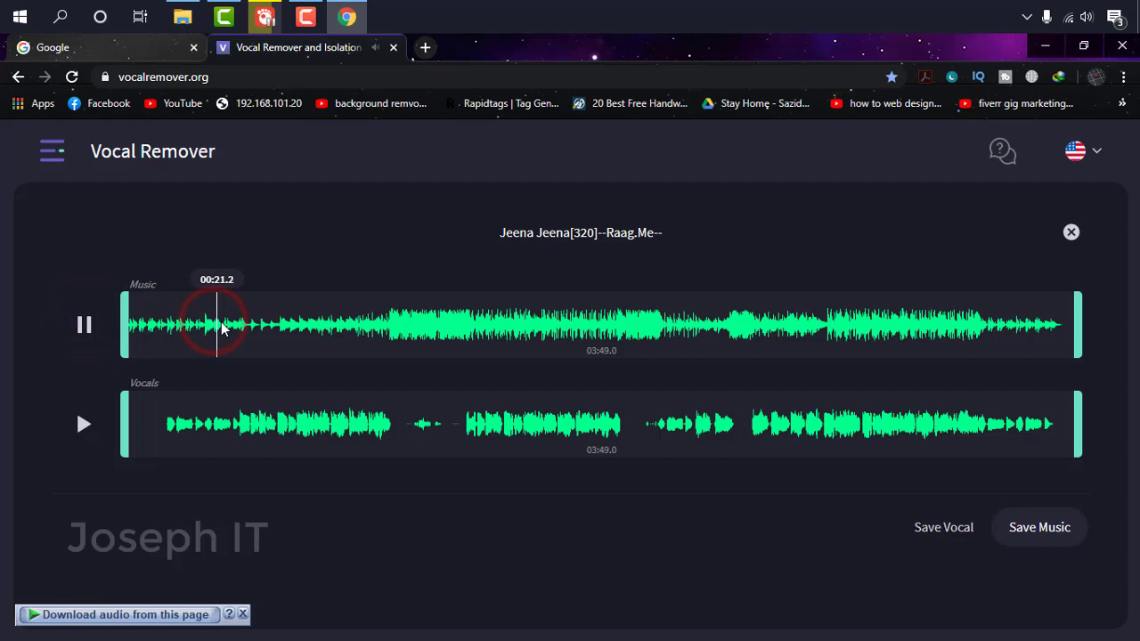
pyautogui.click(322, 329)
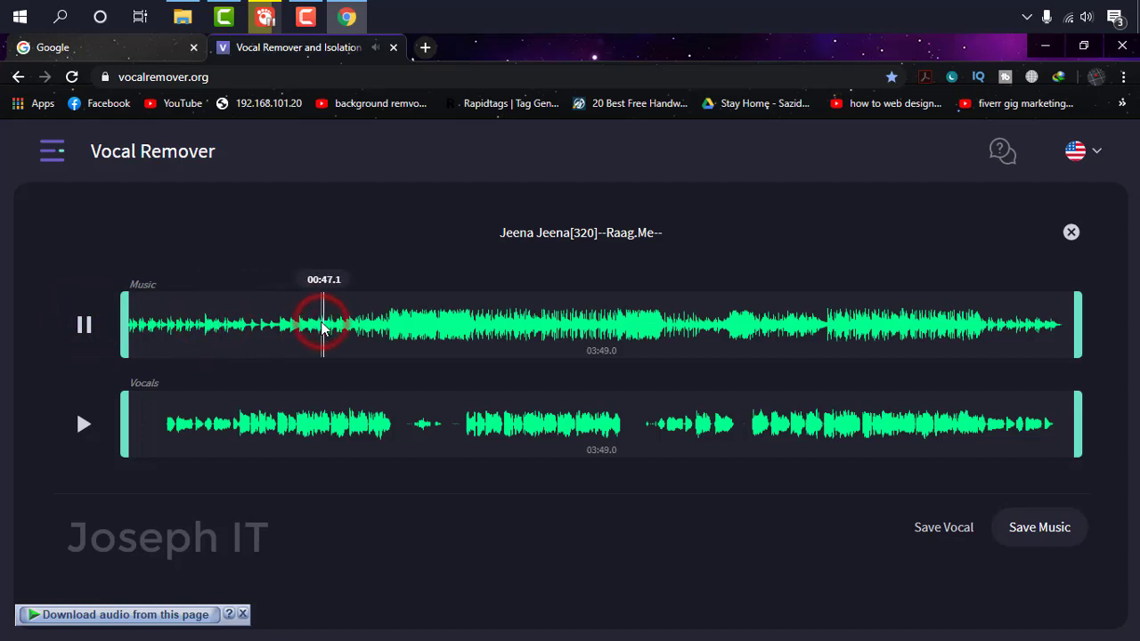
pyautogui.click(411, 329)
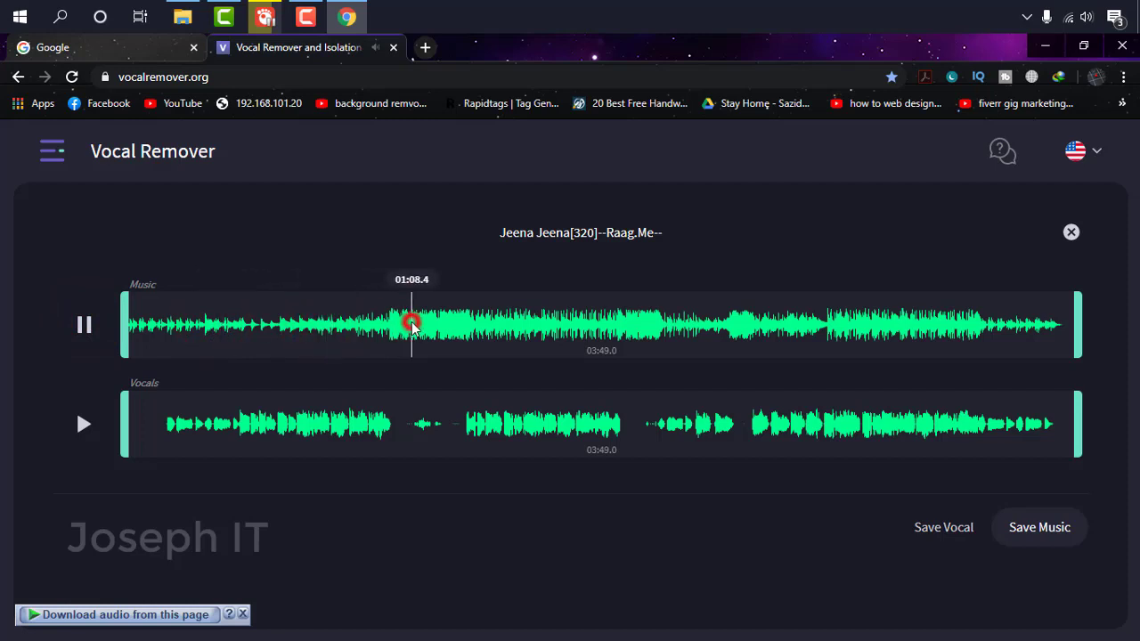
pyautogui.click(524, 329)
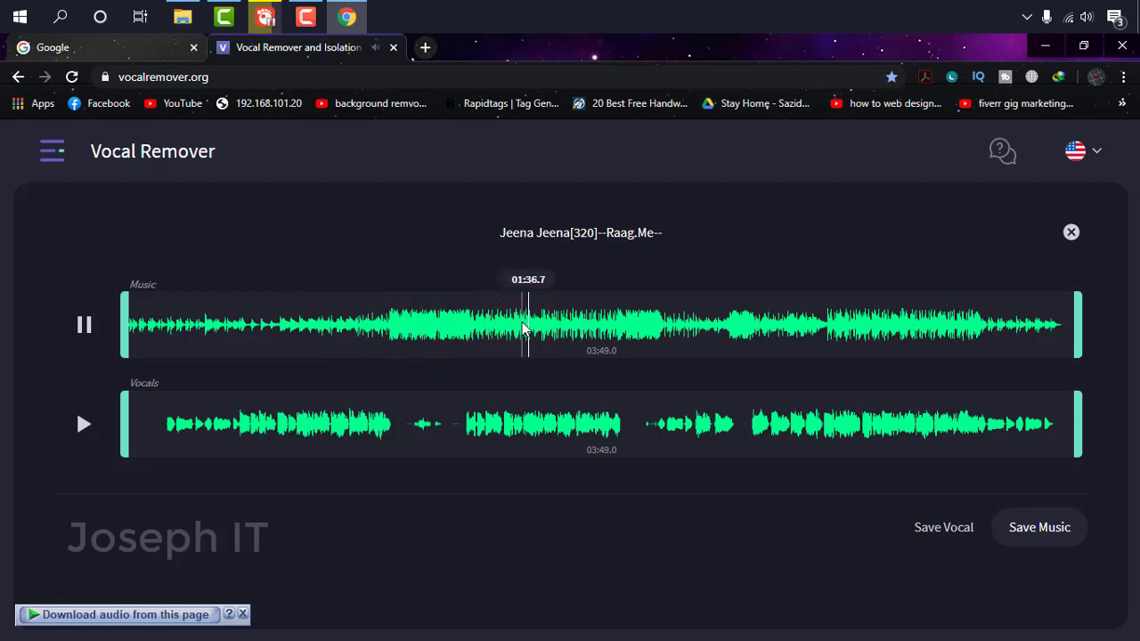
pyautogui.click(659, 329)
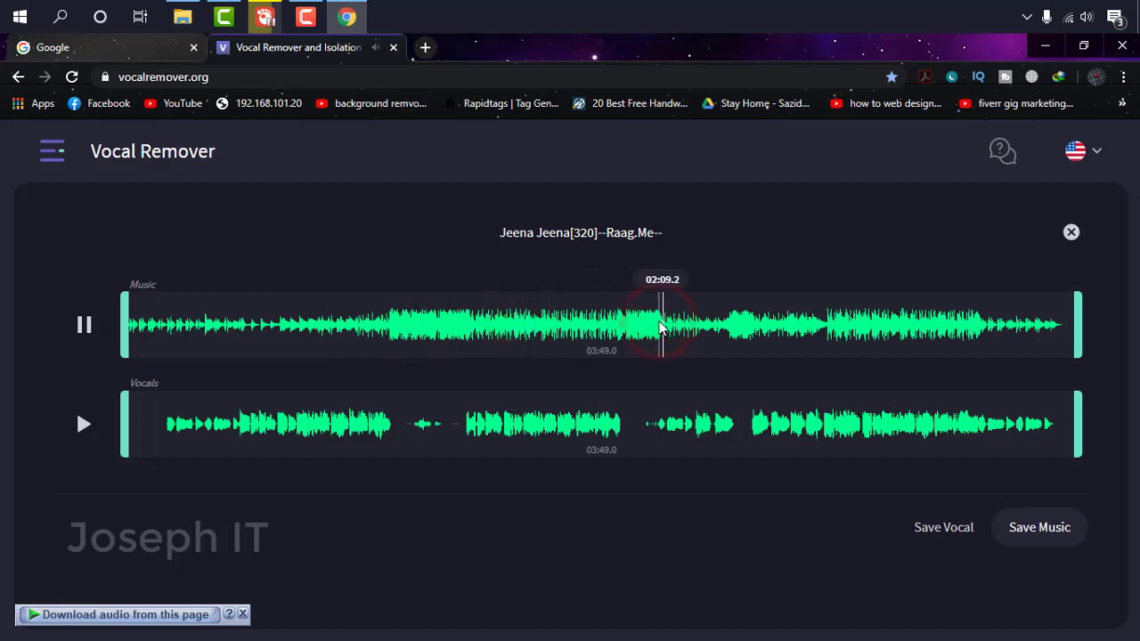
pyautogui.click(795, 331)
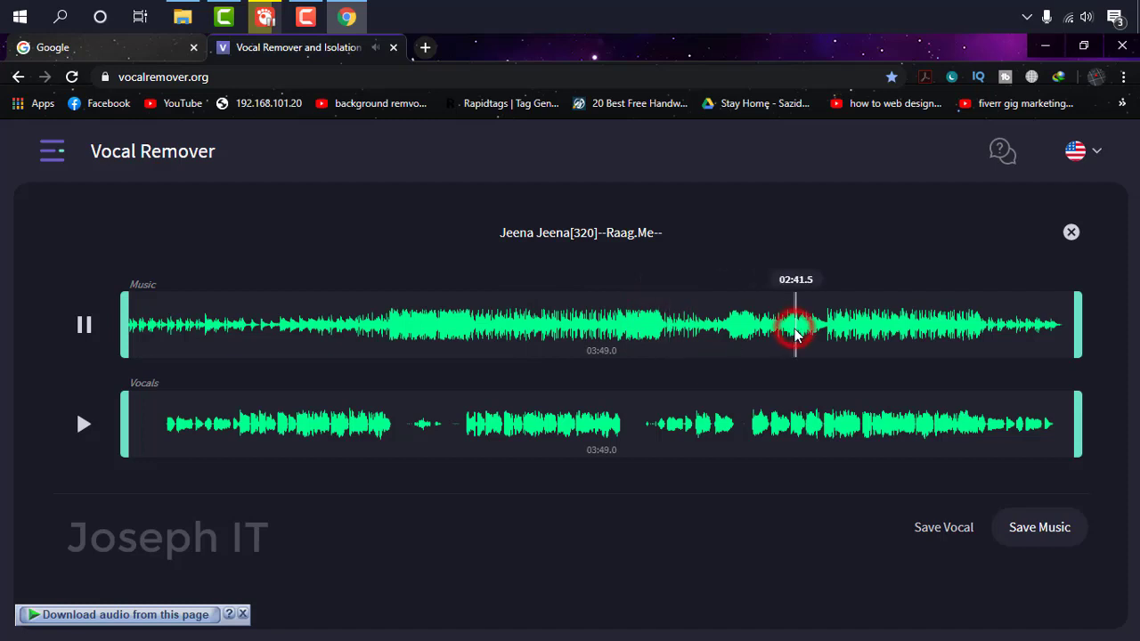
pyautogui.click(912, 330)
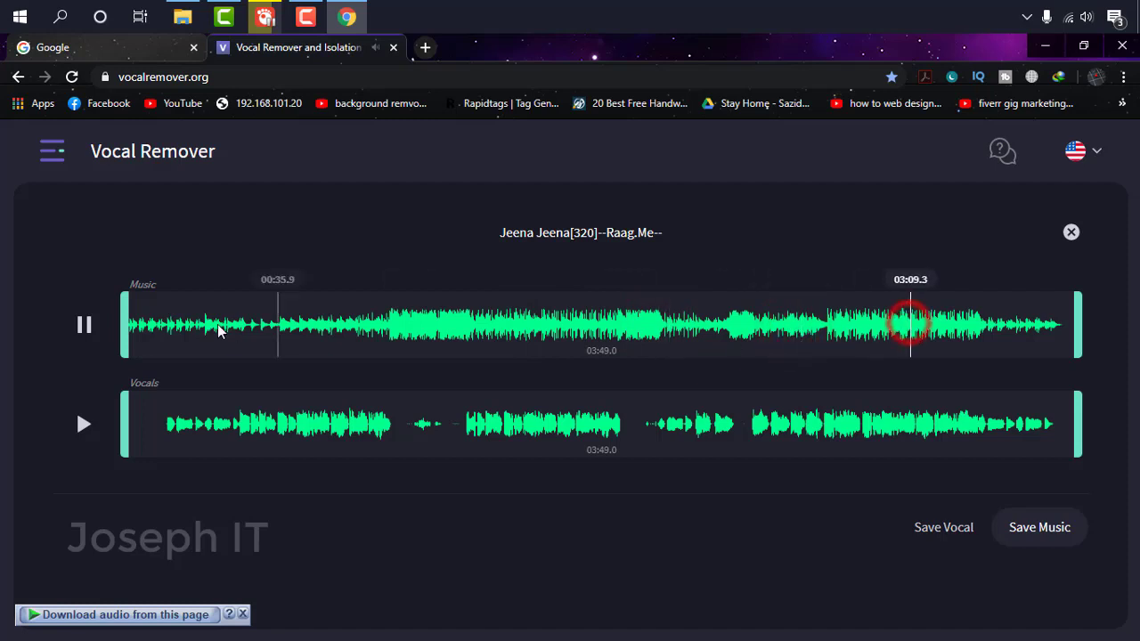
pyautogui.click(83, 328)
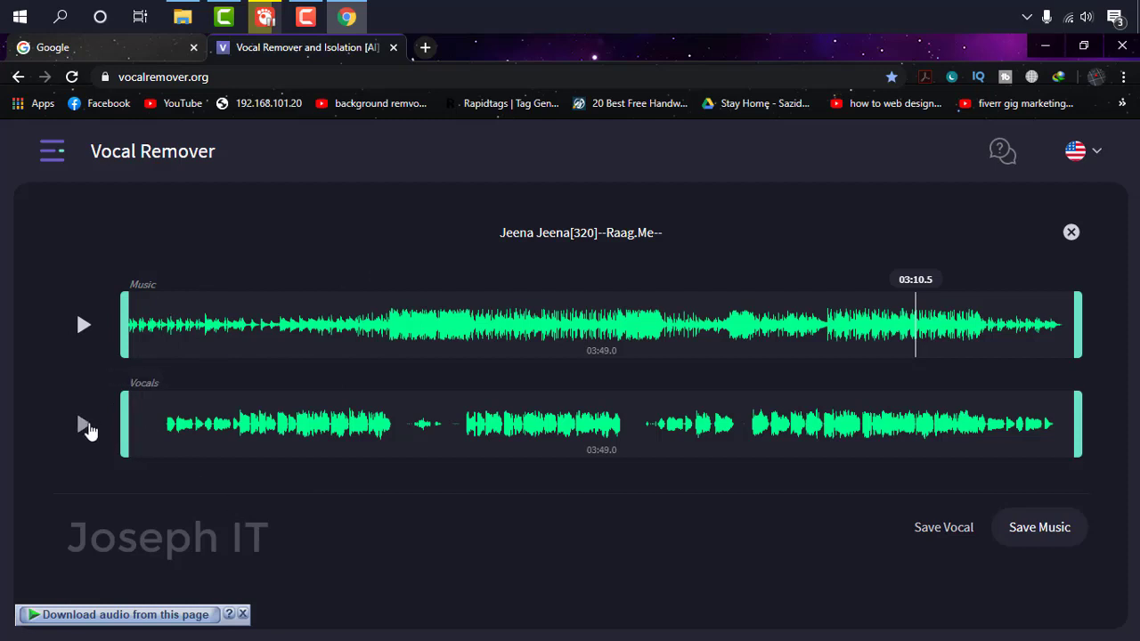
# Step: Preview the Vocals track at 0:38, 0:58, 1:45, 2:53 and 3:18, pausing at 03:20.6
pyautogui.click(81, 431)
pyautogui.click(286, 426)
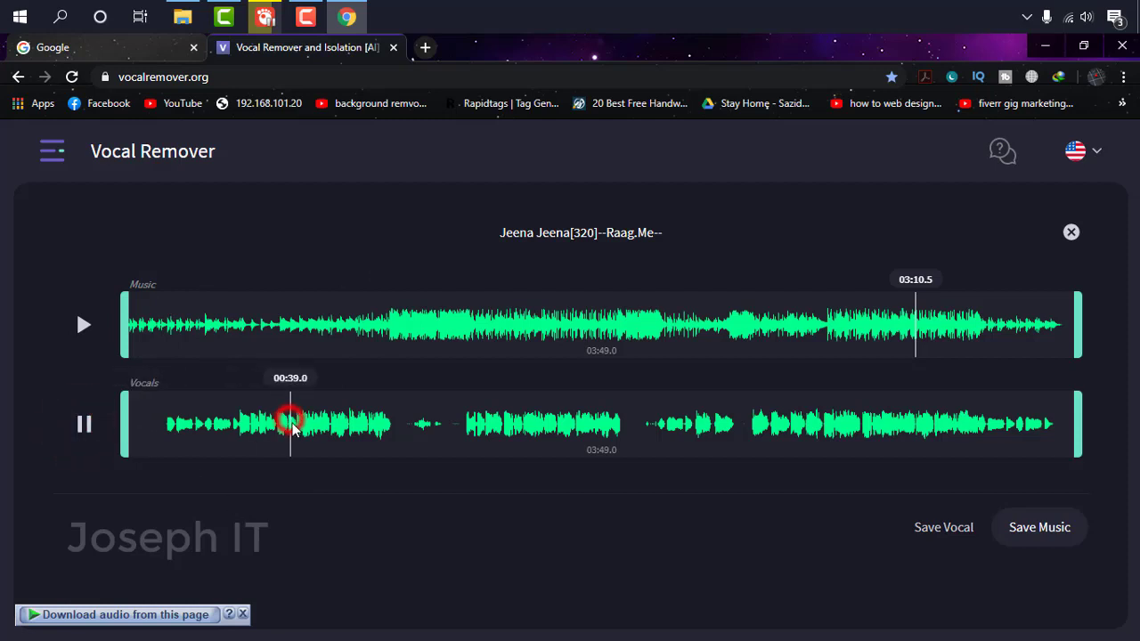
pyautogui.click(372, 426)
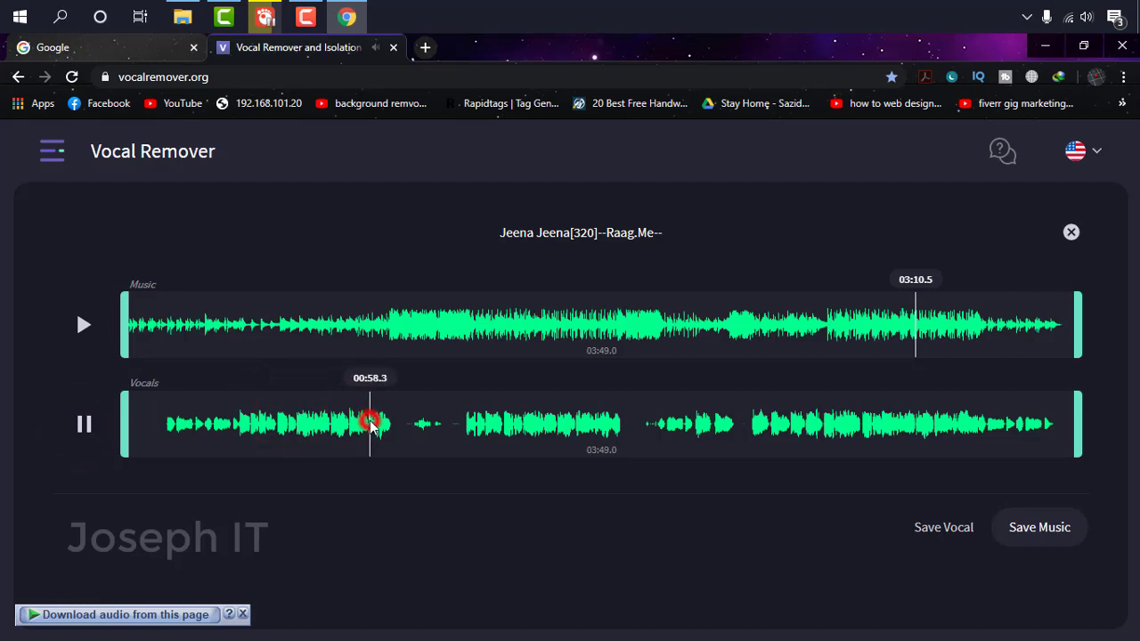
pyautogui.click(83, 430)
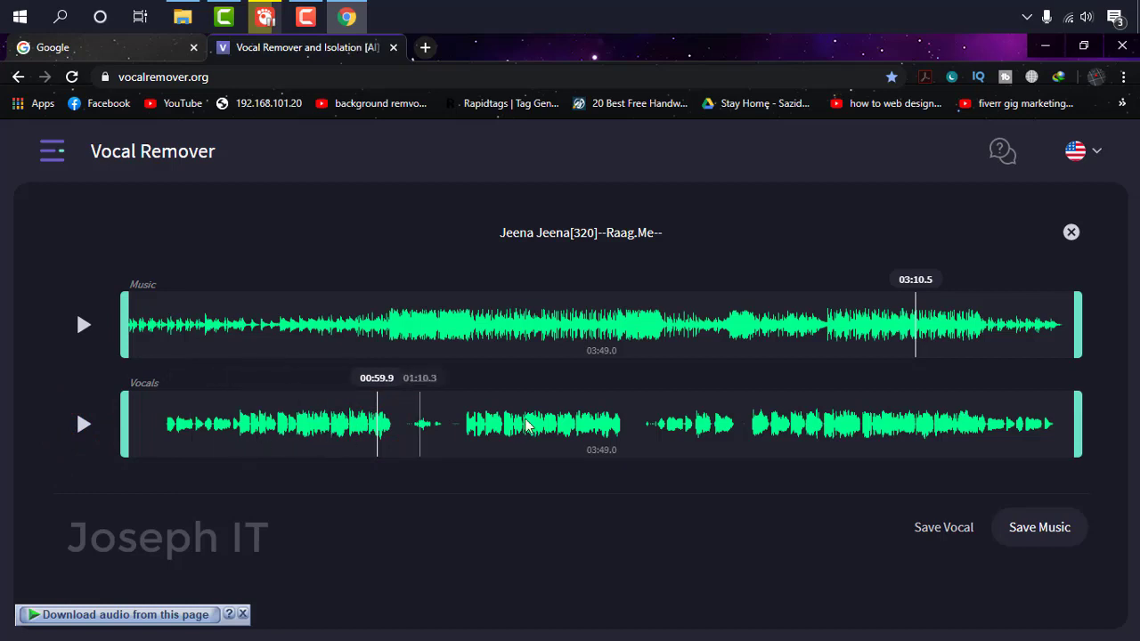
pyautogui.click(565, 424)
pyautogui.click(77, 430)
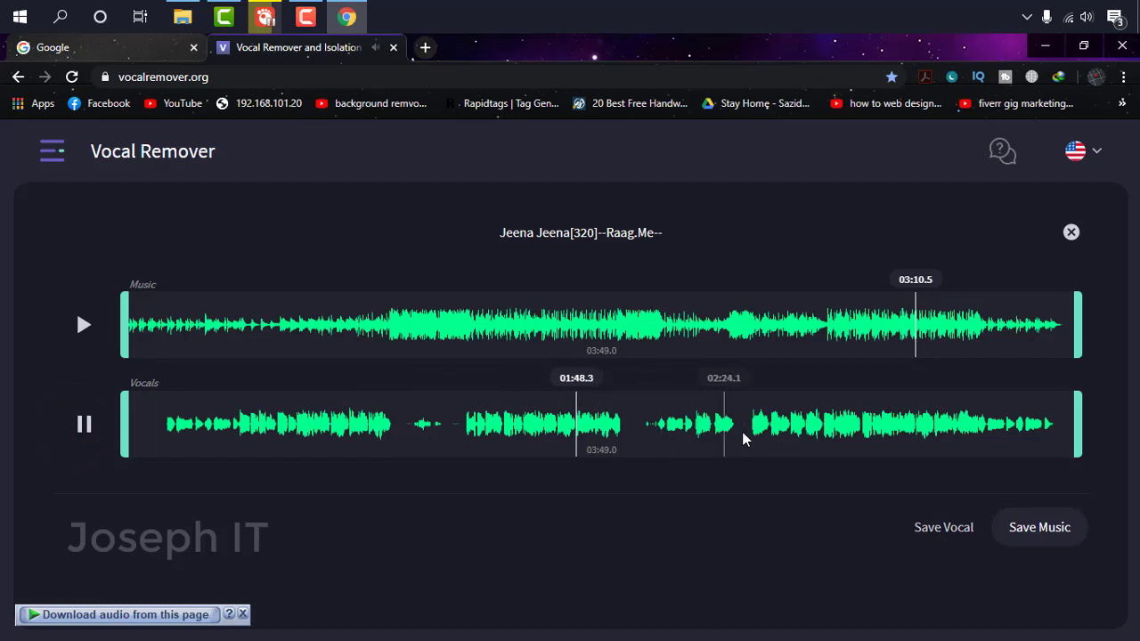
pyautogui.click(846, 427)
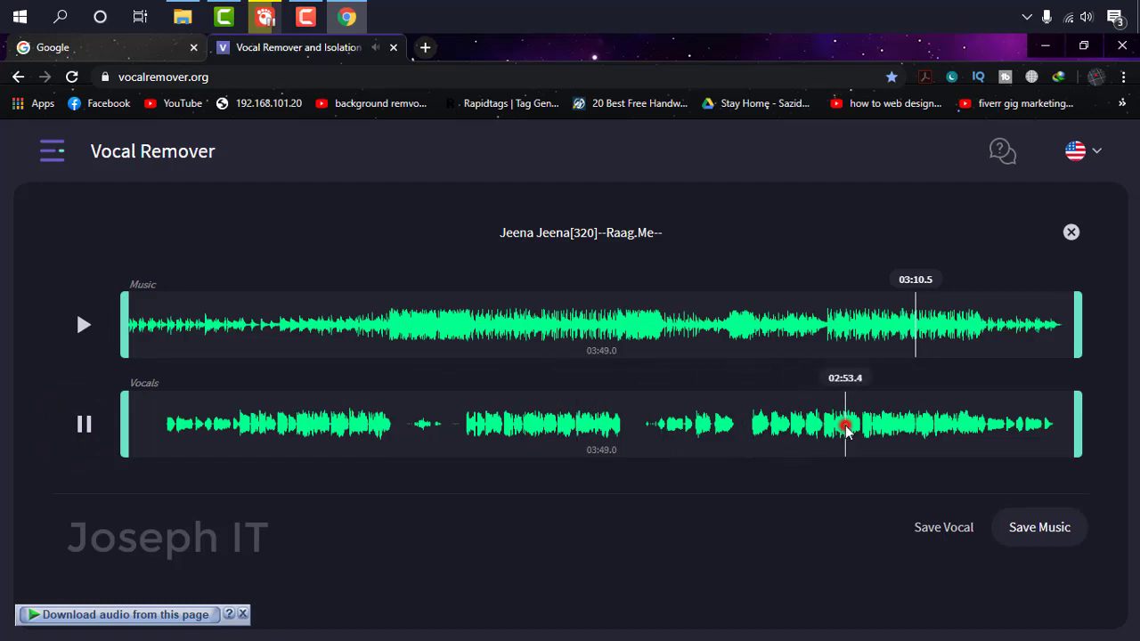
pyautogui.click(950, 428)
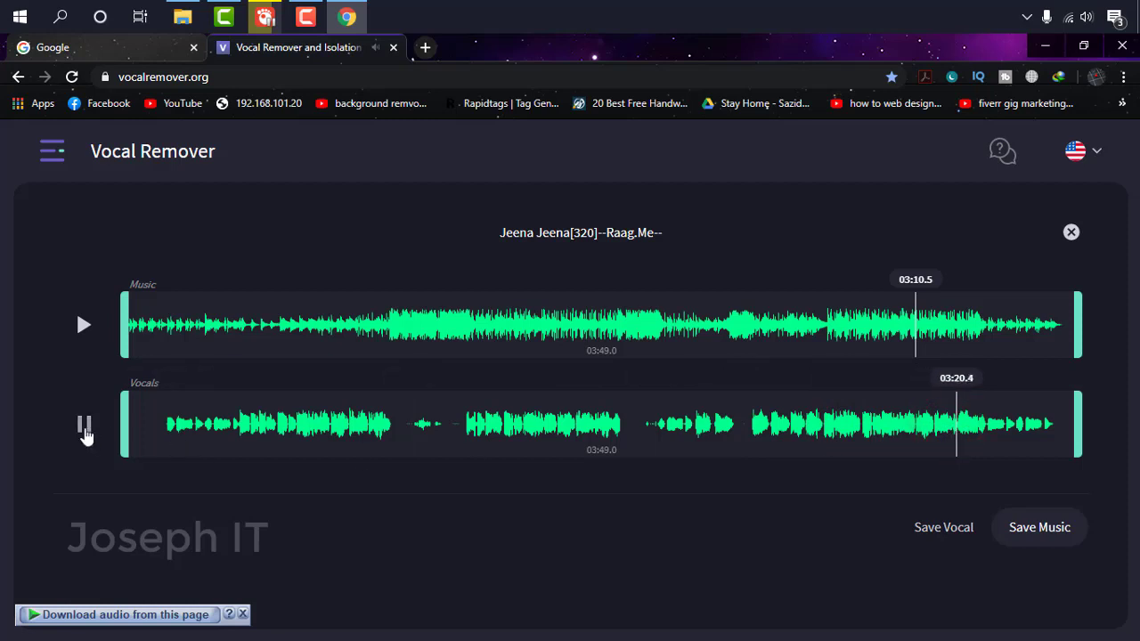
pyautogui.click(84, 425)
pyautogui.click(762, 557)
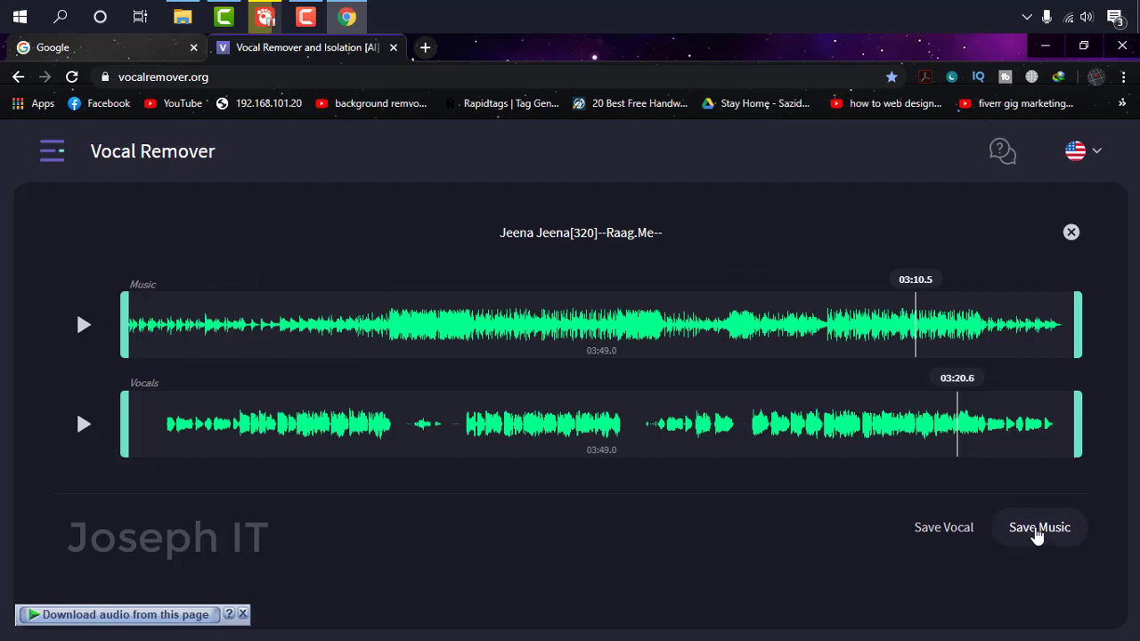
# Step: Save the Music track as Jeena Jeena[320]--Raag.Me--_music.mp3 and play it in the media player
pyautogui.click(1037, 531)
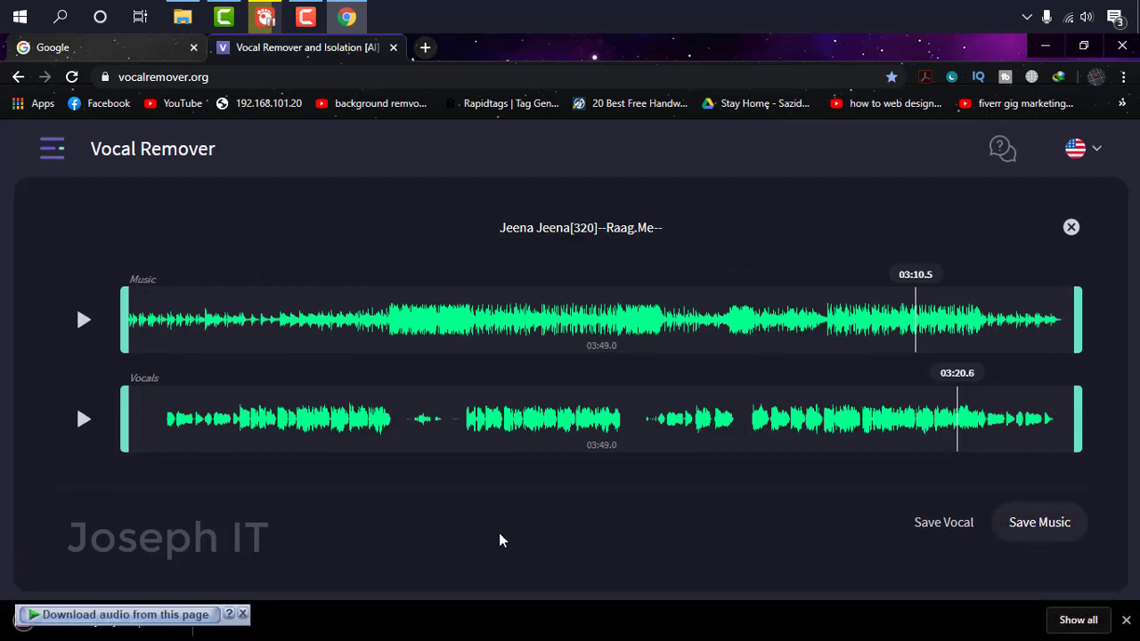
pyautogui.click(1074, 620)
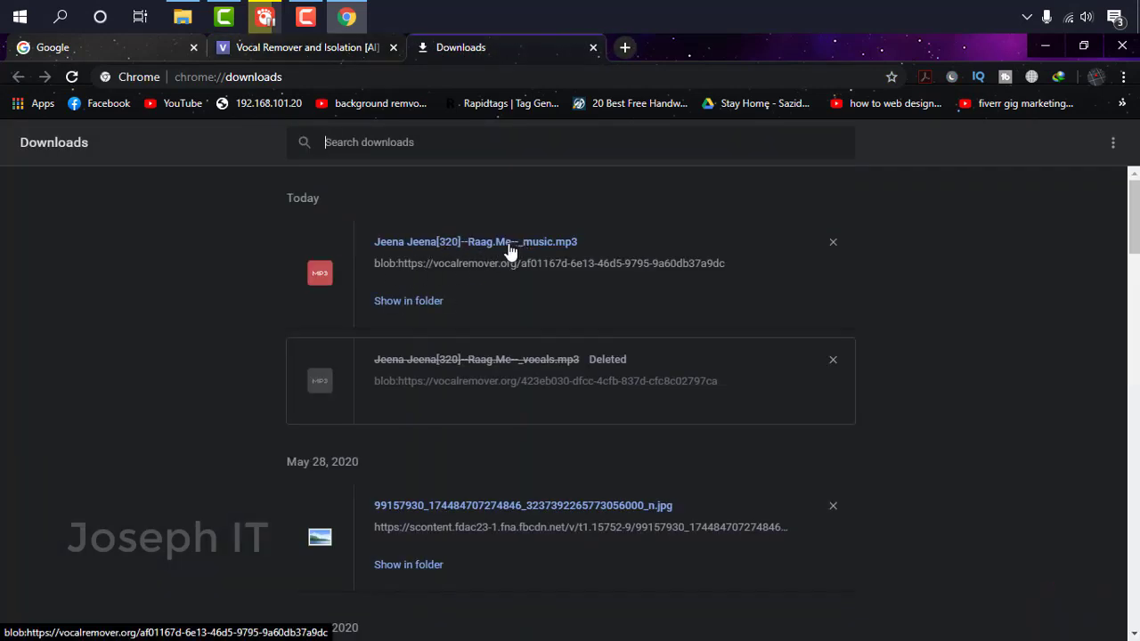
pyautogui.click(439, 244)
pyautogui.click(1027, 17)
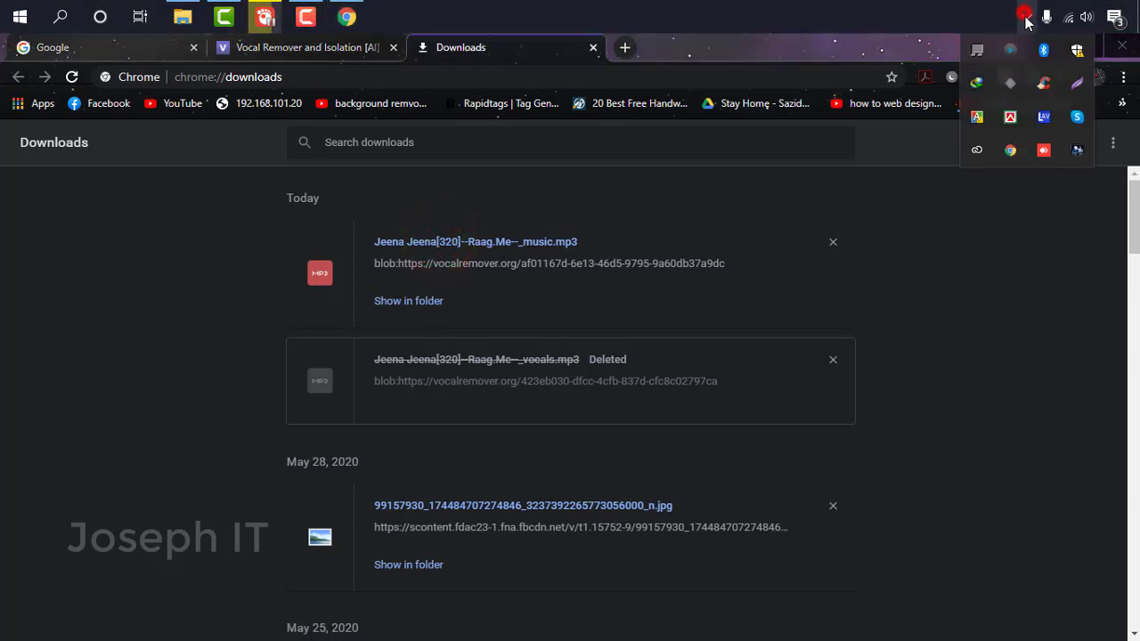
# Step: Seek the music MP3 in AIMP through 1:10, 2:01, 2:53 and 3:18, then close the player
pyautogui.click(1119, 508)
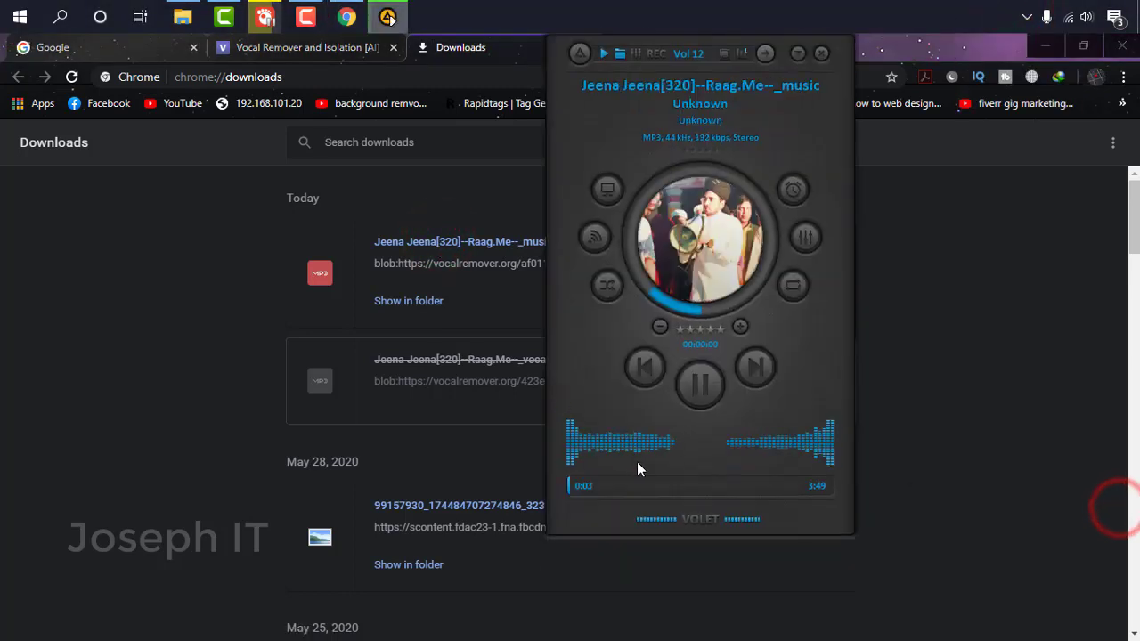
pyautogui.click(647, 485)
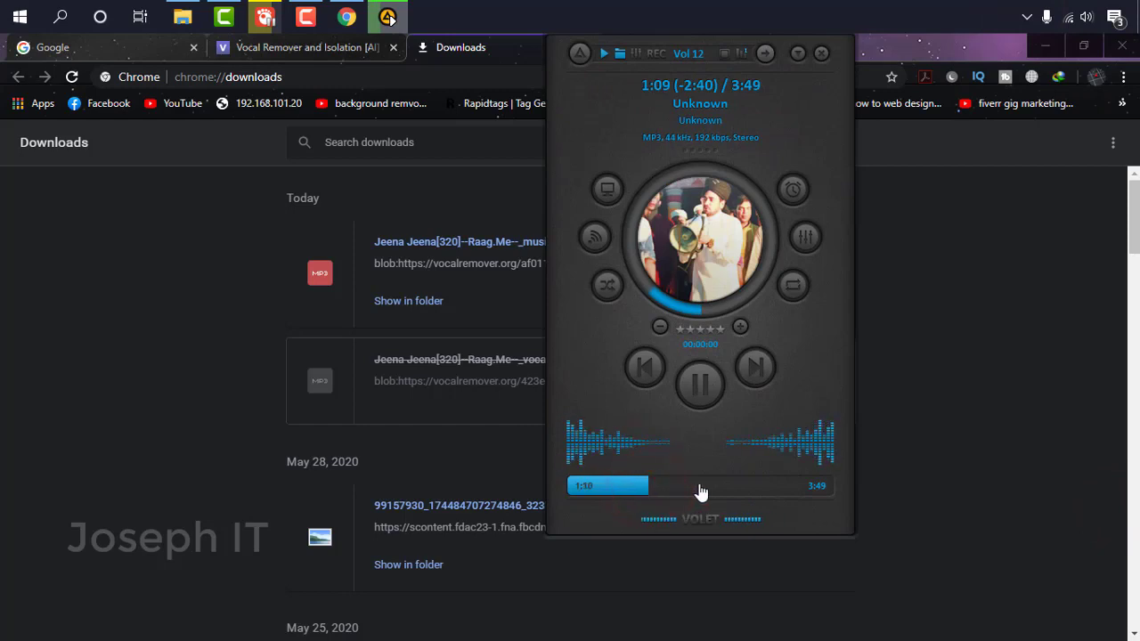
pyautogui.click(712, 487)
pyautogui.click(770, 490)
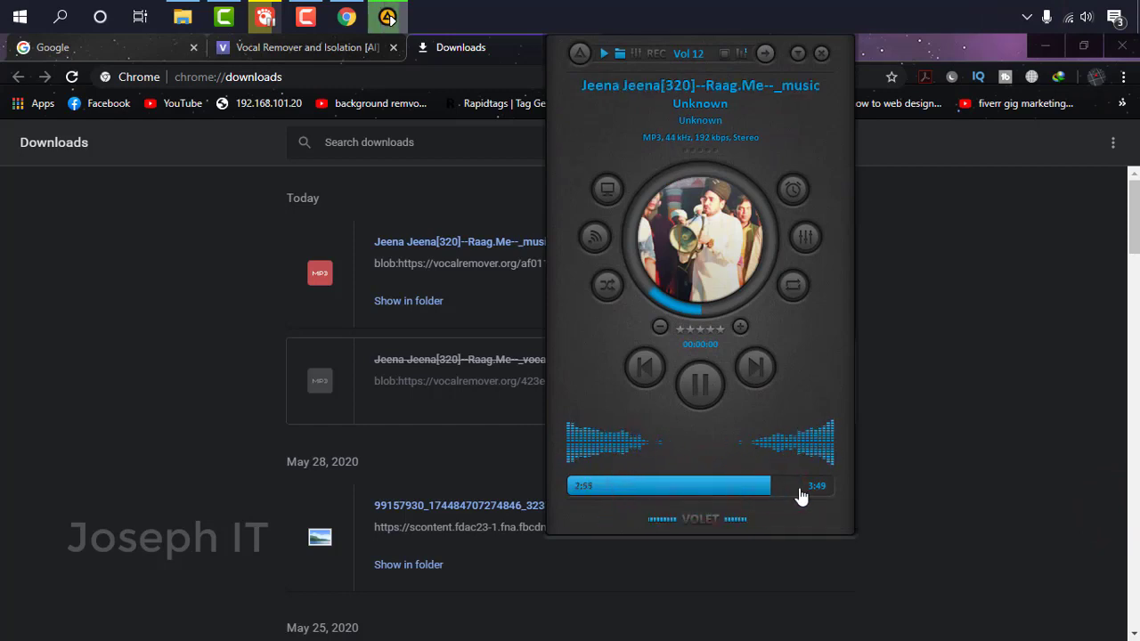
pyautogui.click(799, 489)
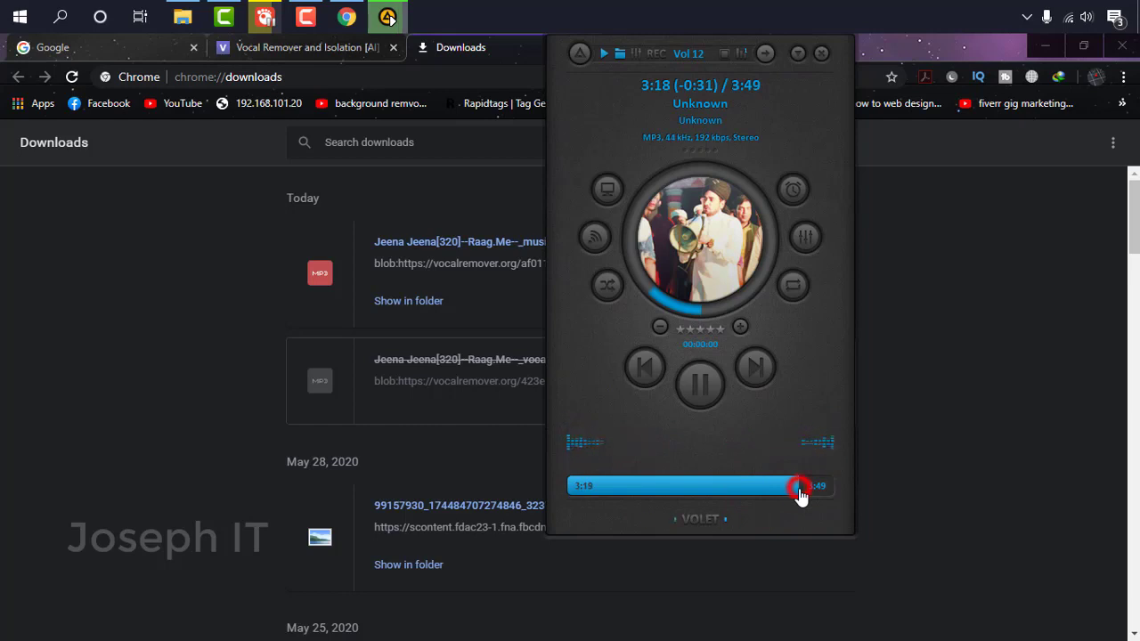
pyautogui.click(821, 55)
# Step: Save the Vocals track as Jeena Jeena[320]--Raag.Me--_vocals.mp3 and play it from downloads
pyautogui.click(323, 48)
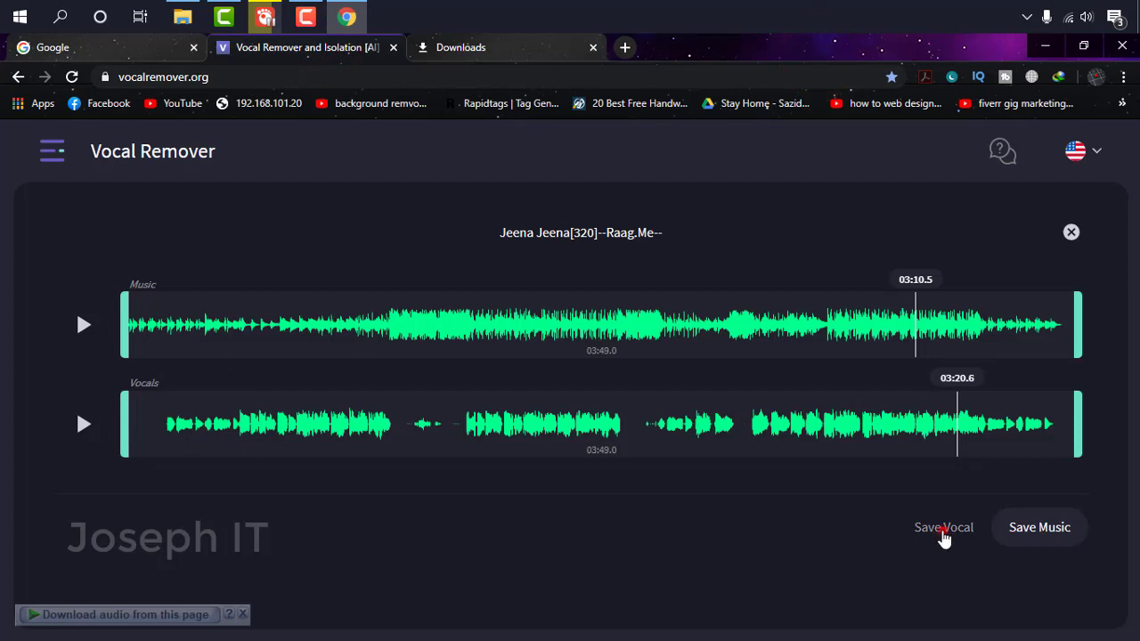
pyautogui.click(944, 535)
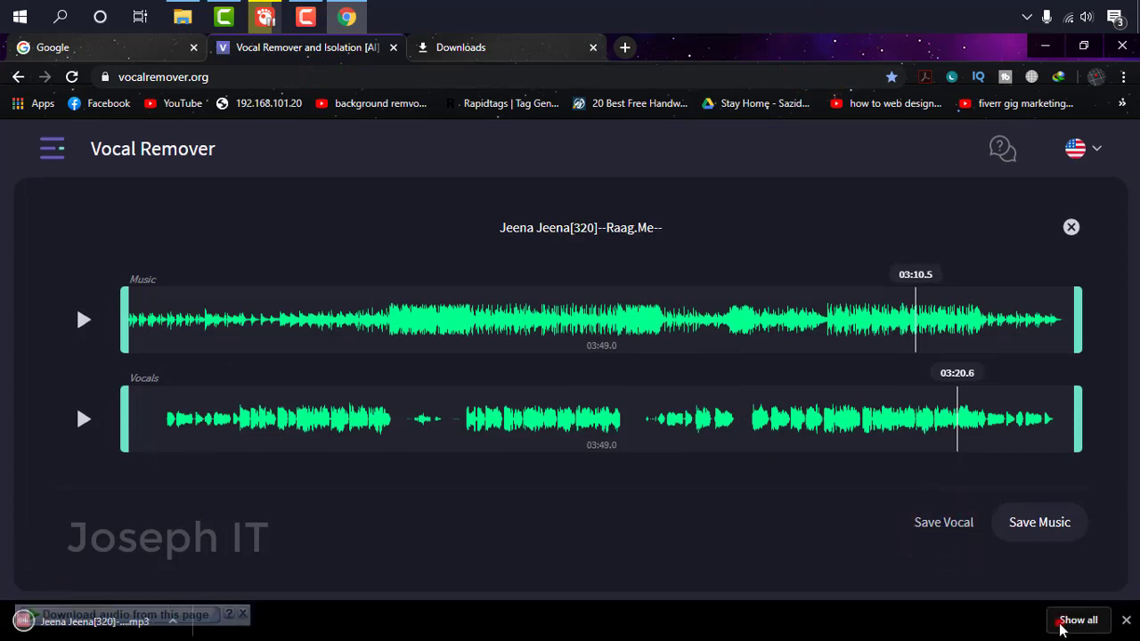
pyautogui.click(1073, 621)
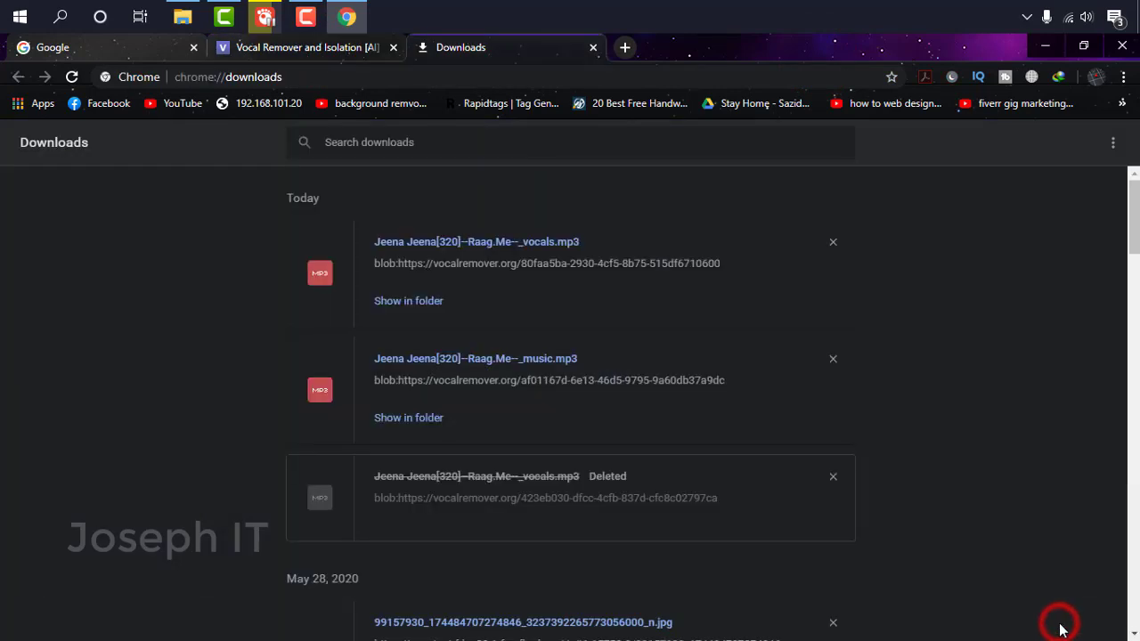
pyautogui.click(516, 243)
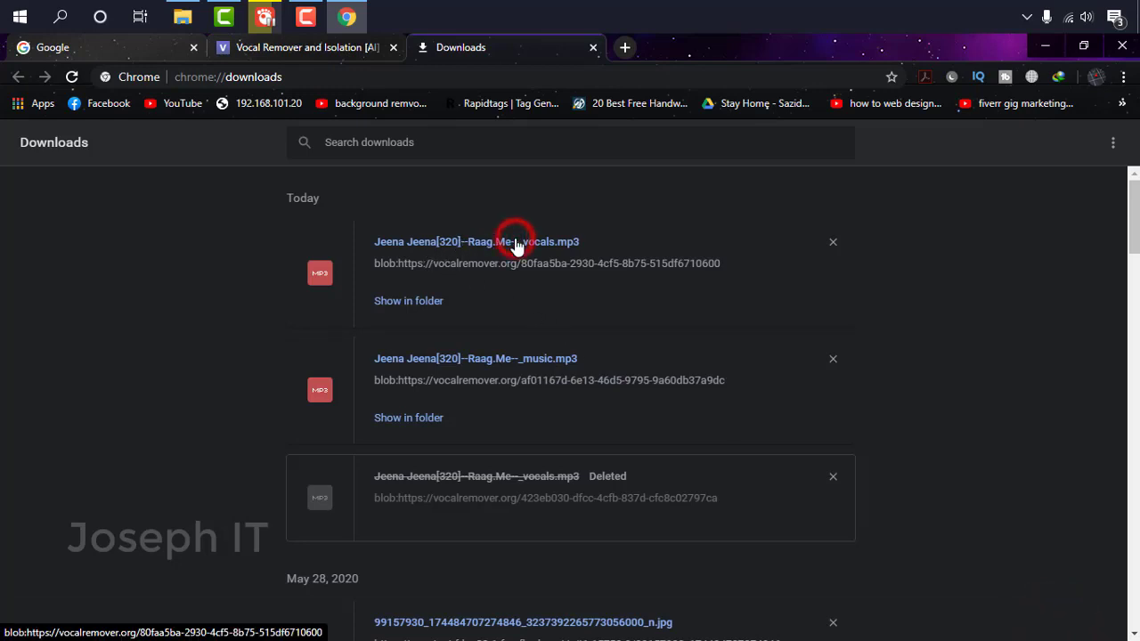
# Step: Seek the vocals MP3 to 0:50, 1:40 and 2:47, raise volume to 24%, pause at 2:51, close AIMP
pyautogui.click(625, 488)
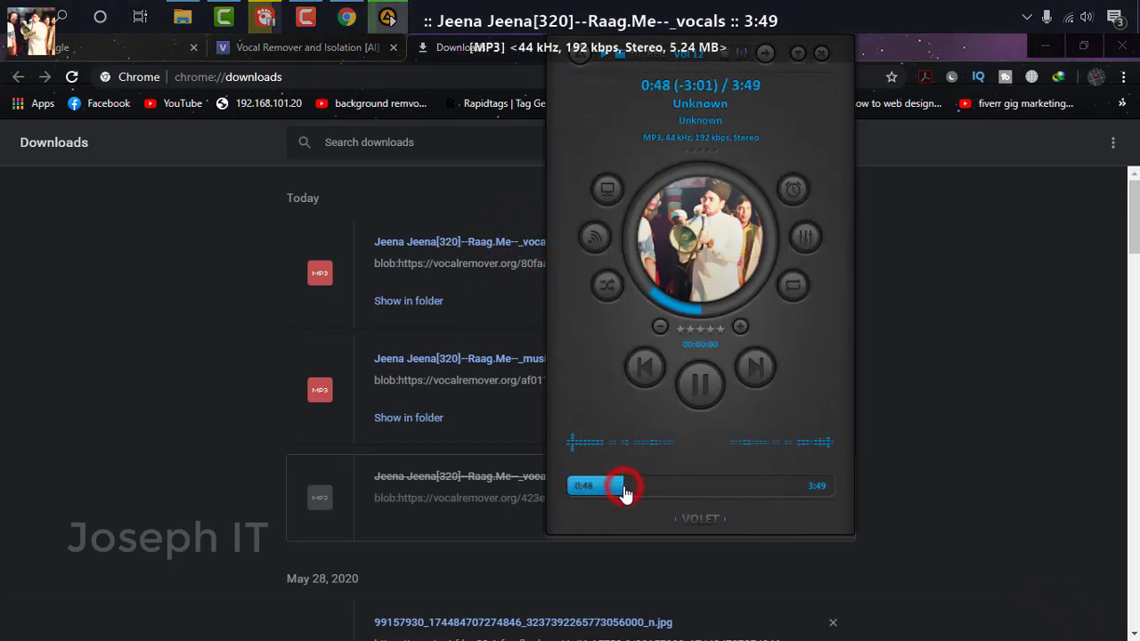
pyautogui.click(686, 488)
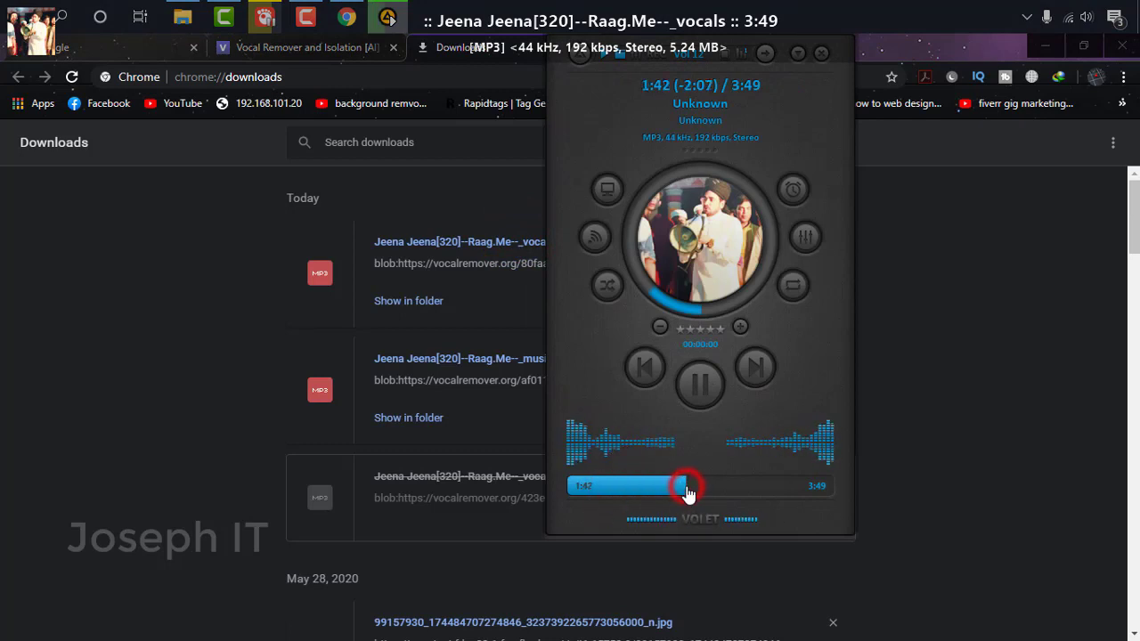
pyautogui.scroll(3, 705, 427)
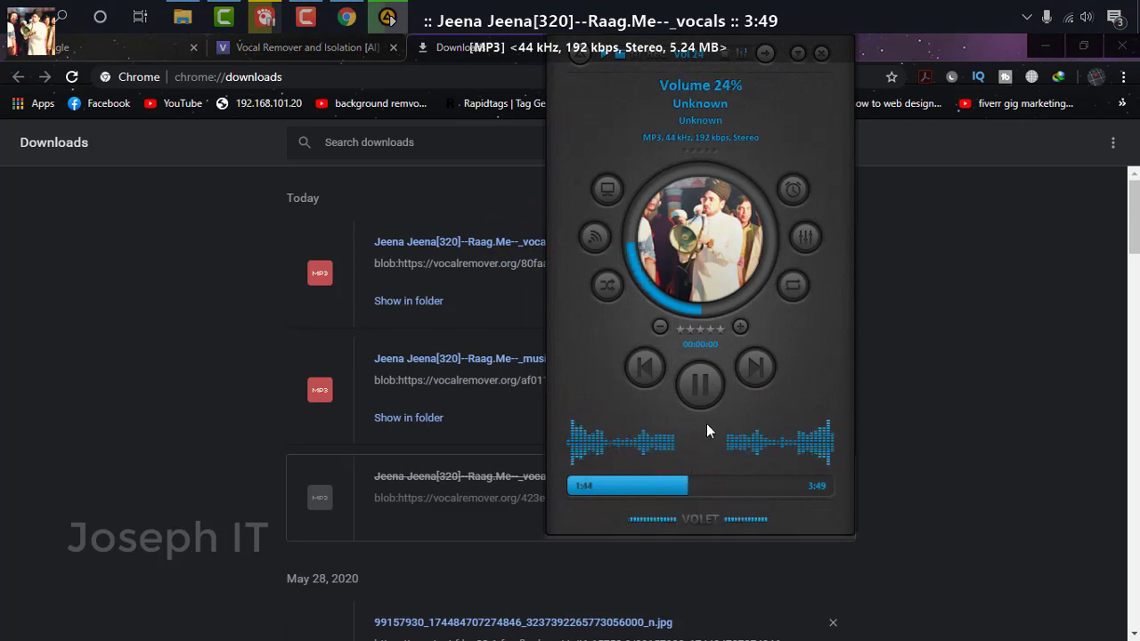
pyautogui.click(761, 488)
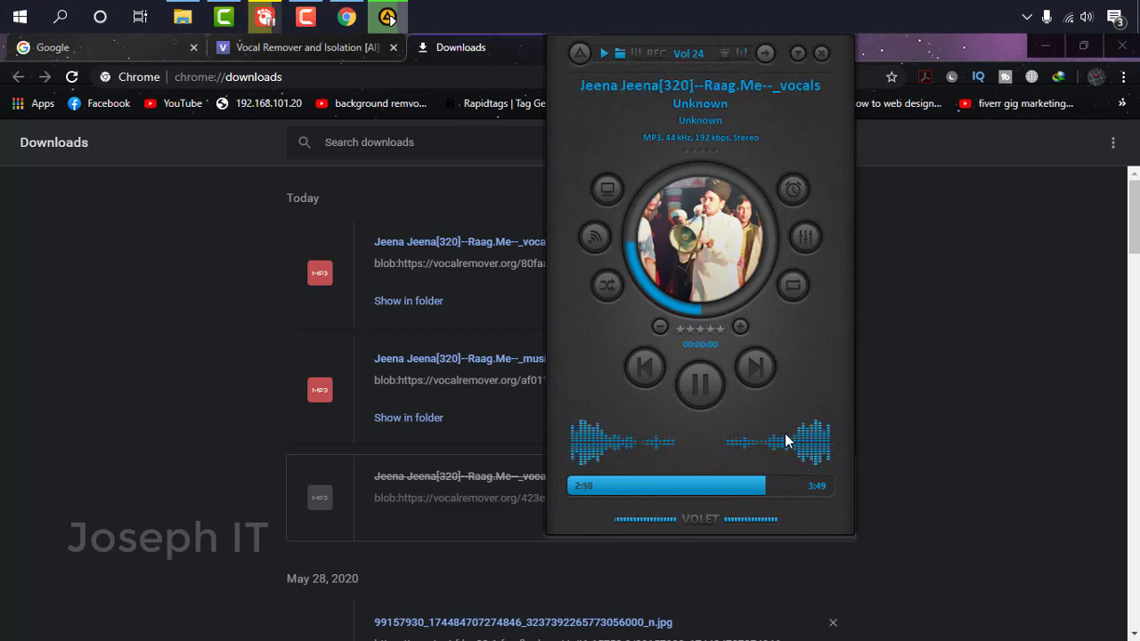
pyautogui.click(709, 385)
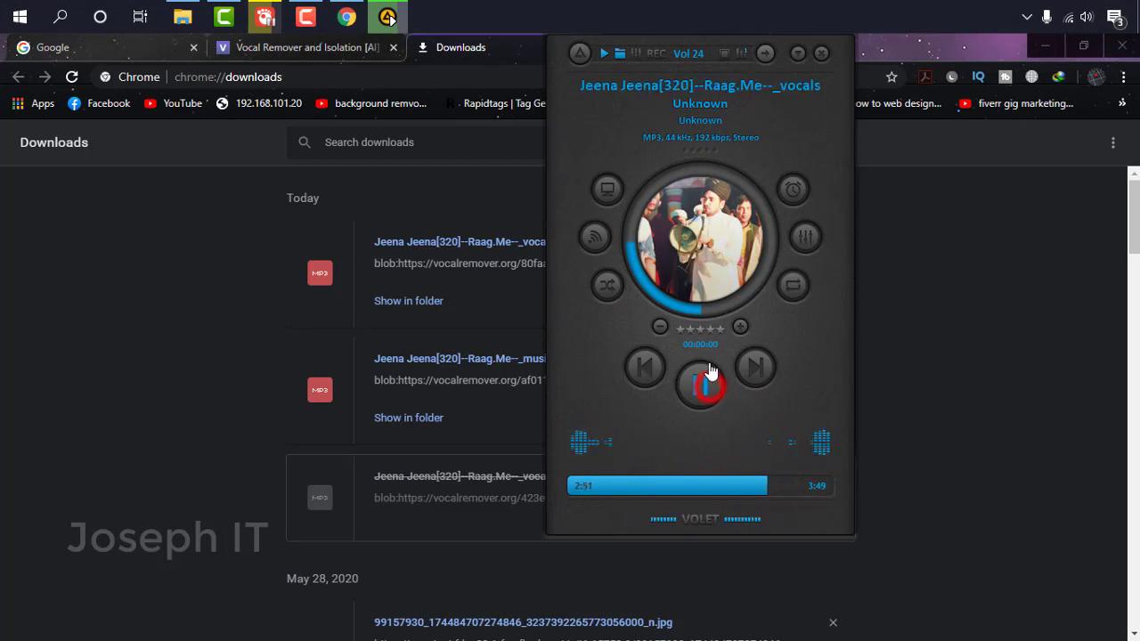
pyautogui.click(798, 50)
# Step: Minimise Chrome and the Audio tracks window, and close the AIMP mini player widget
pyautogui.click(925, 196)
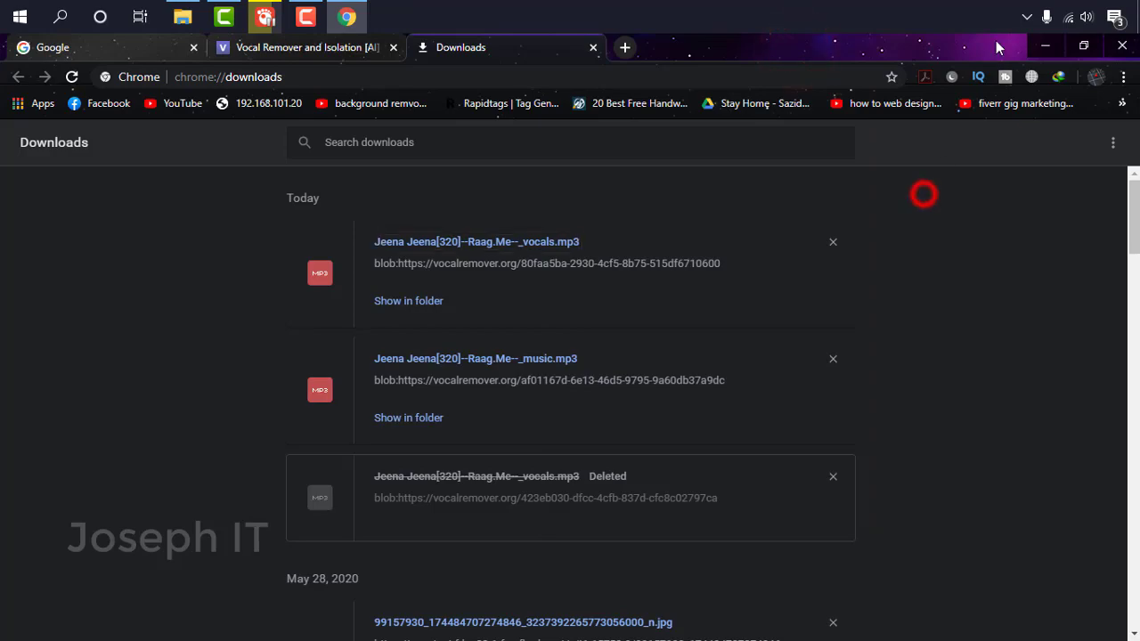
pyautogui.click(1044, 45)
pyautogui.moveTo(971, 83); pyautogui.dragTo(642, 80)
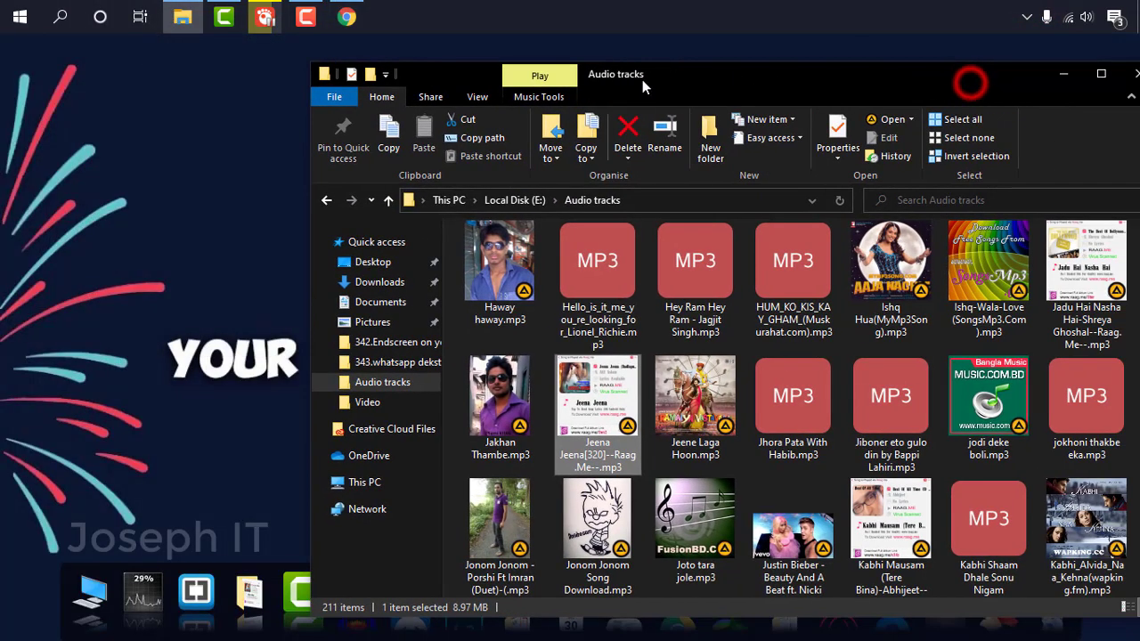
pyautogui.click(1058, 73)
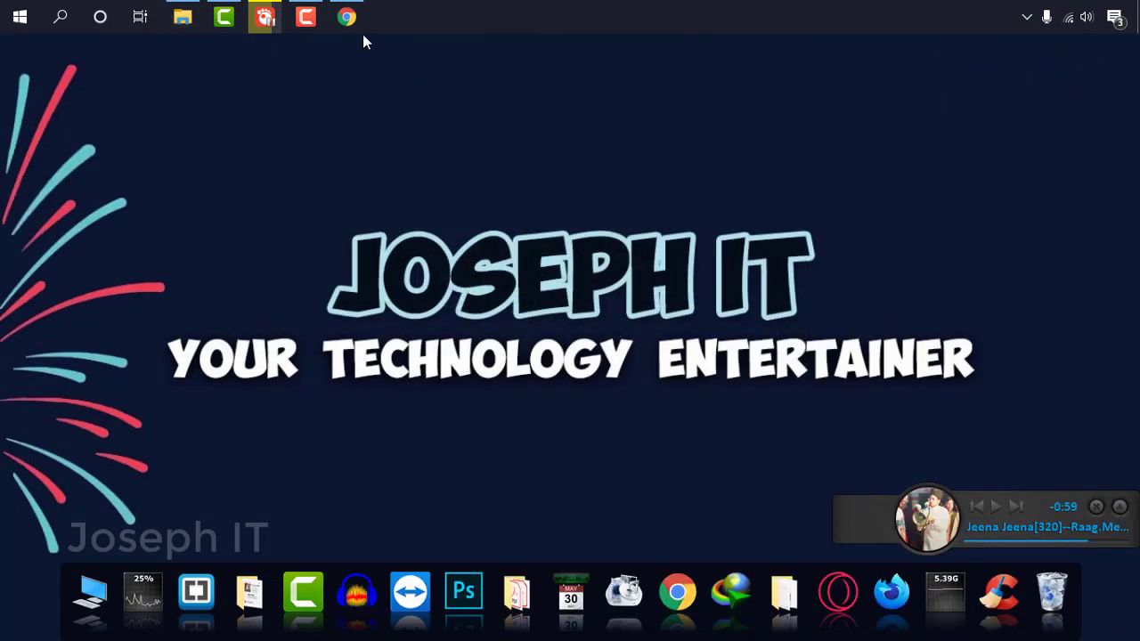
pyautogui.click(347, 20)
pyautogui.click(327, 44)
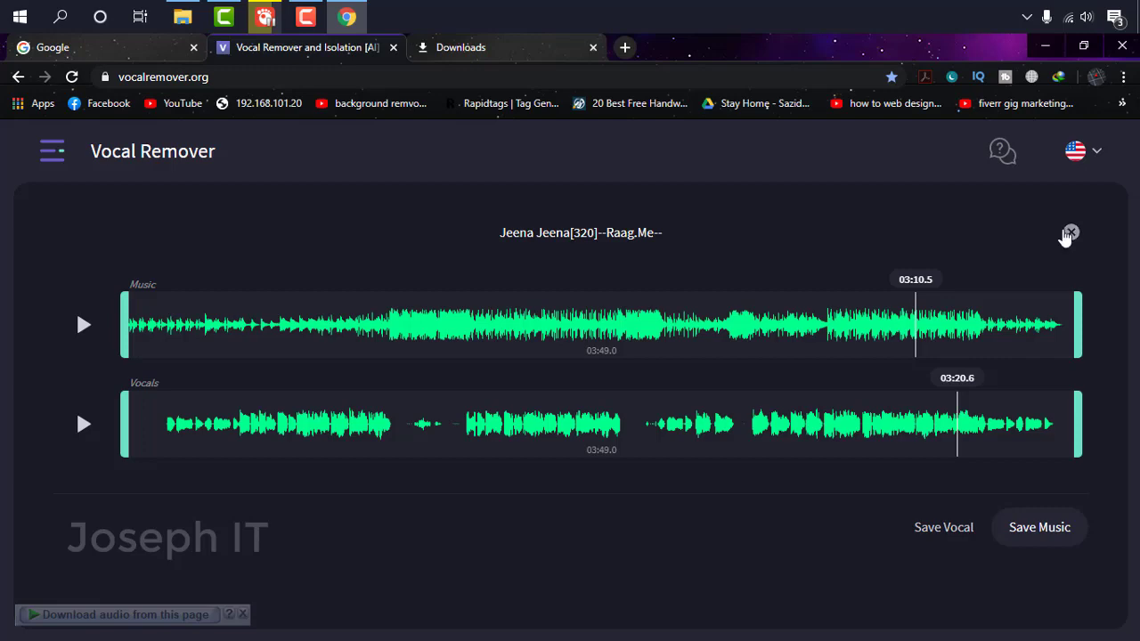
pyautogui.click(1045, 45)
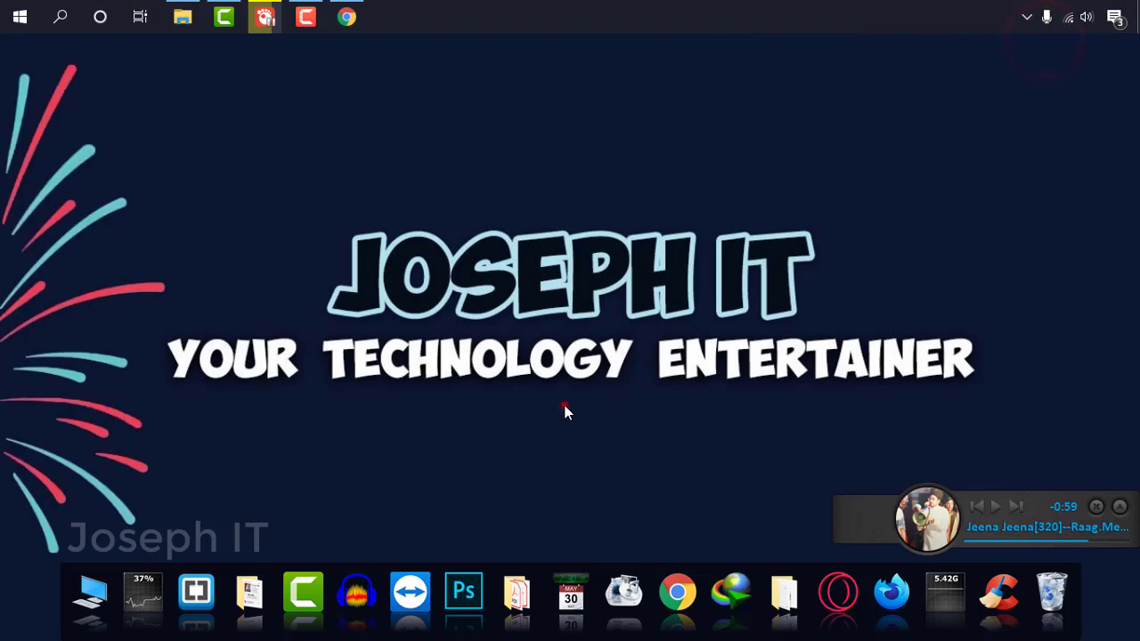
pyautogui.click(1096, 506)
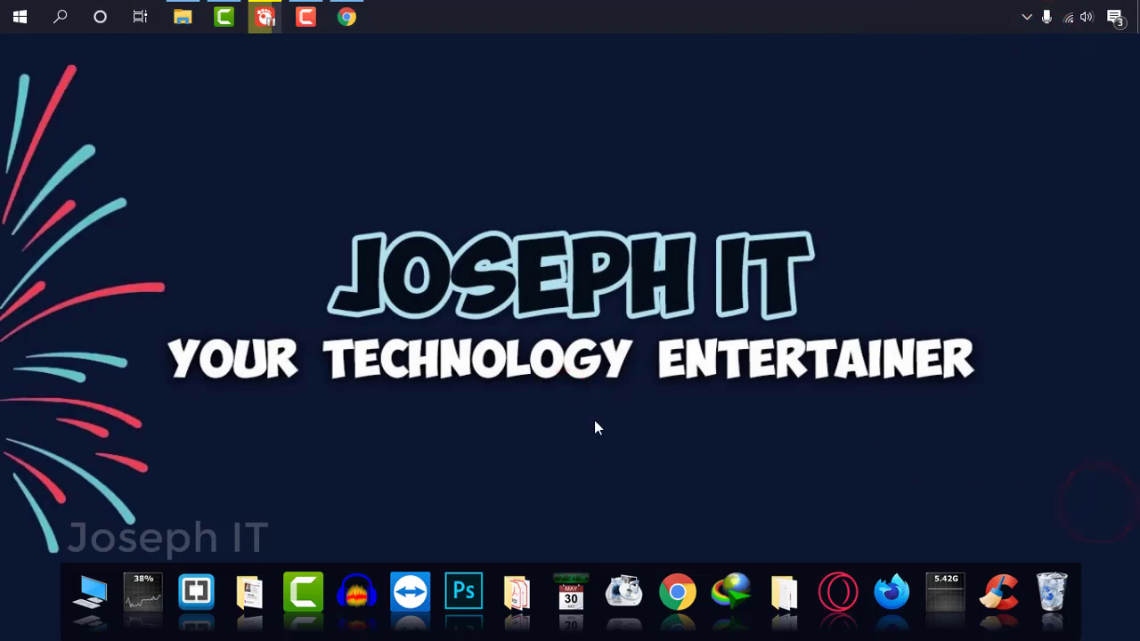